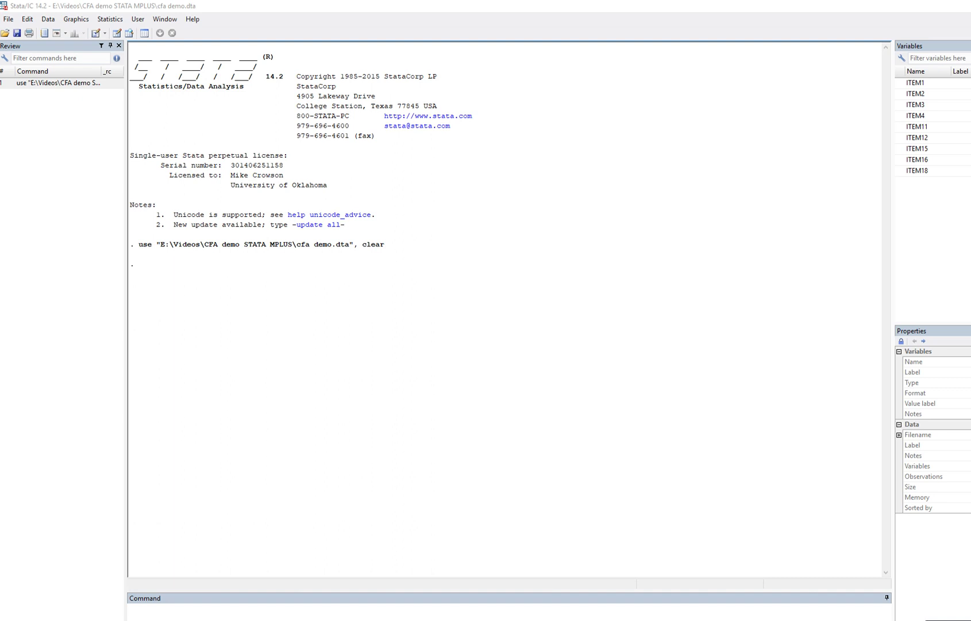
pyautogui.moveTo(938, 83); pyautogui.dragTo(950, 202)
pyautogui.press('Escape')
# Step: Open the SEM Builder for model building and estimation, maximize its window and set the canvas zoom to 200%
pyautogui.click(109, 19)
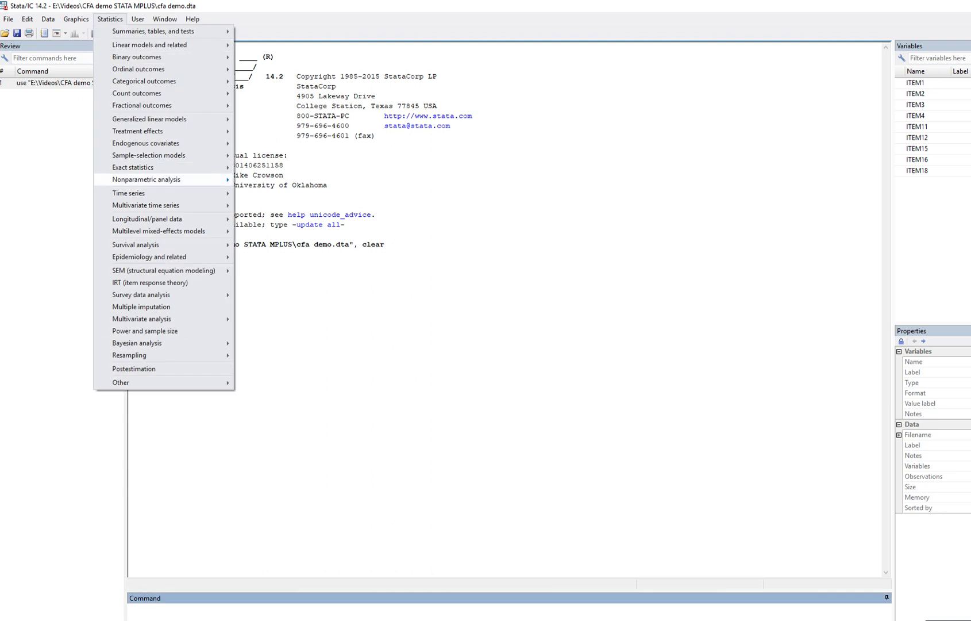
pyautogui.moveTo(163, 270)
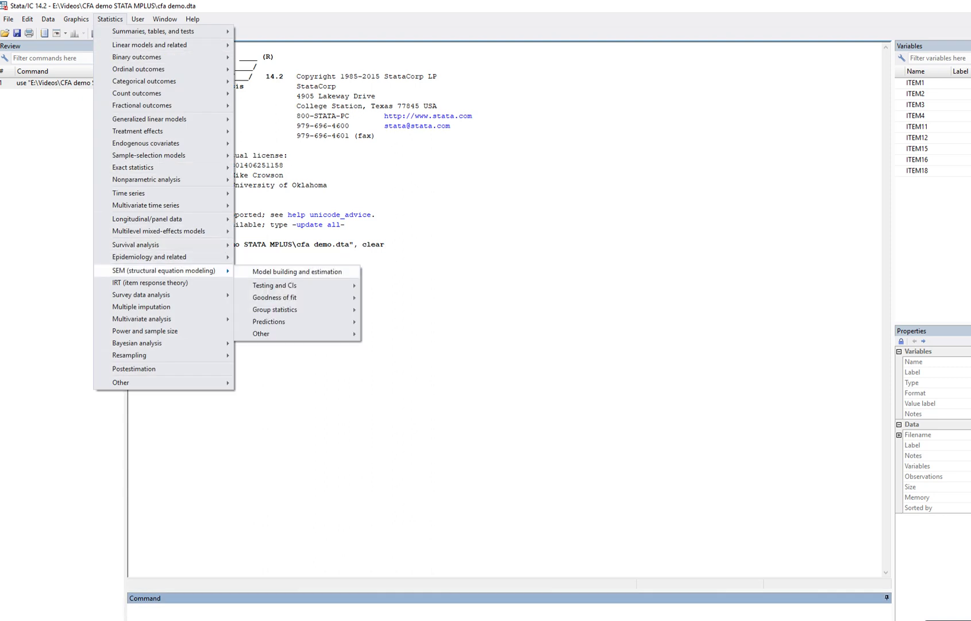
pyautogui.click(297, 271)
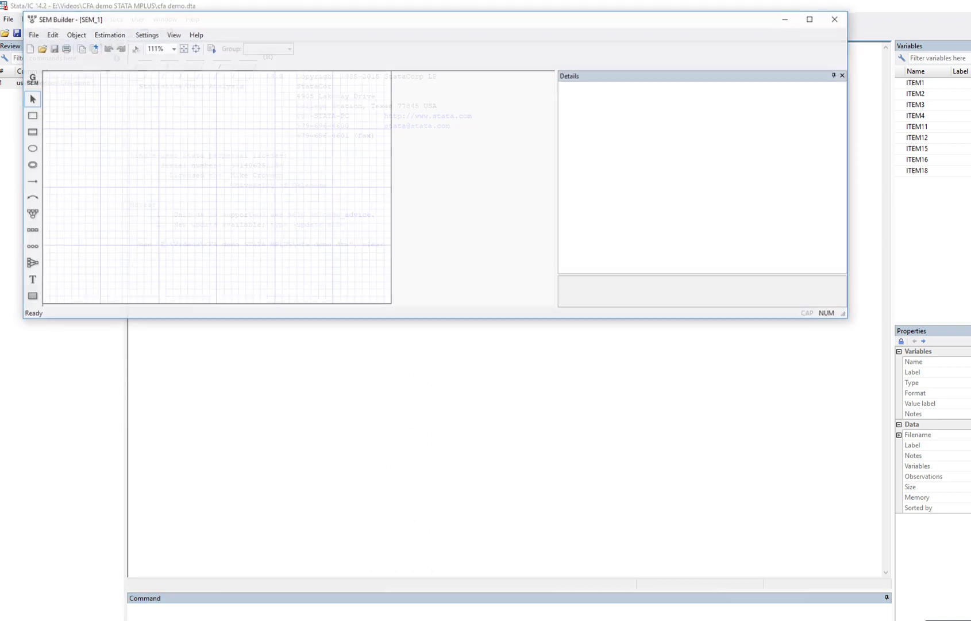
pyautogui.click(812, 18)
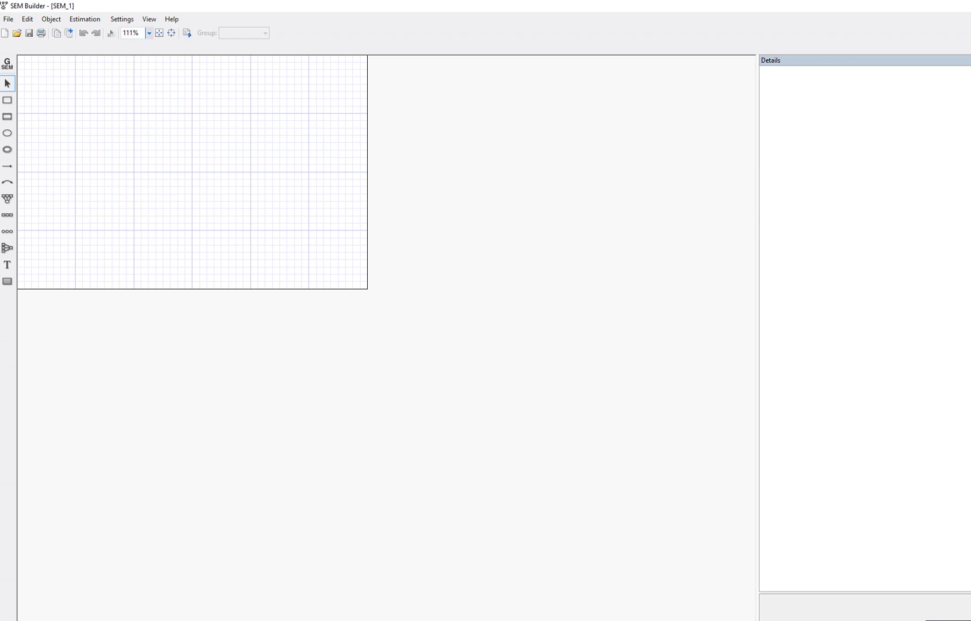
pyautogui.click(148, 32)
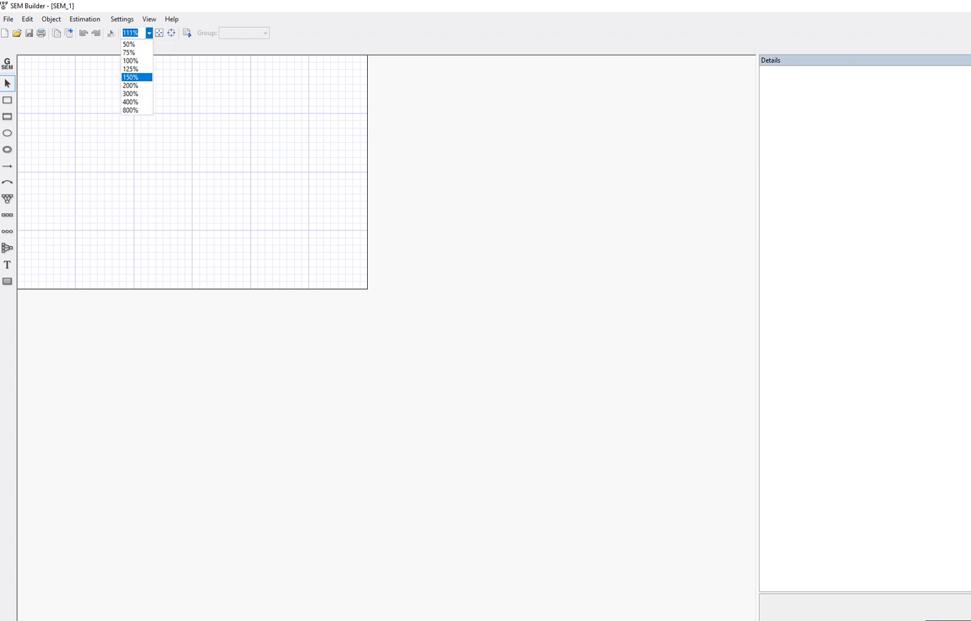
pyautogui.click(130, 85)
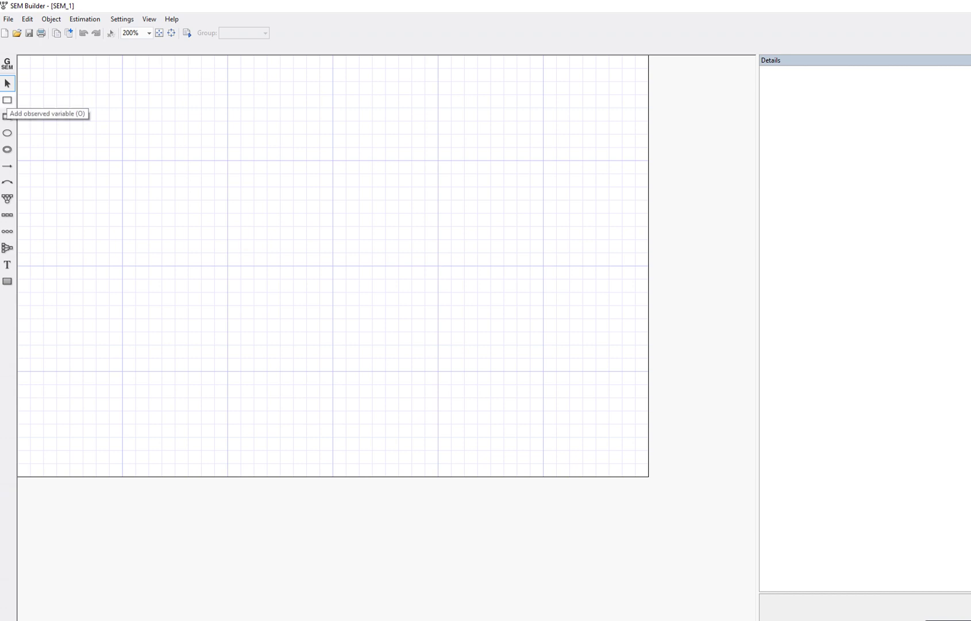
# Step: Place nine observed-variable boxes in a vertical column along the left part of the canvas, evenly spaced from top to bottom
pyautogui.click(7, 100)
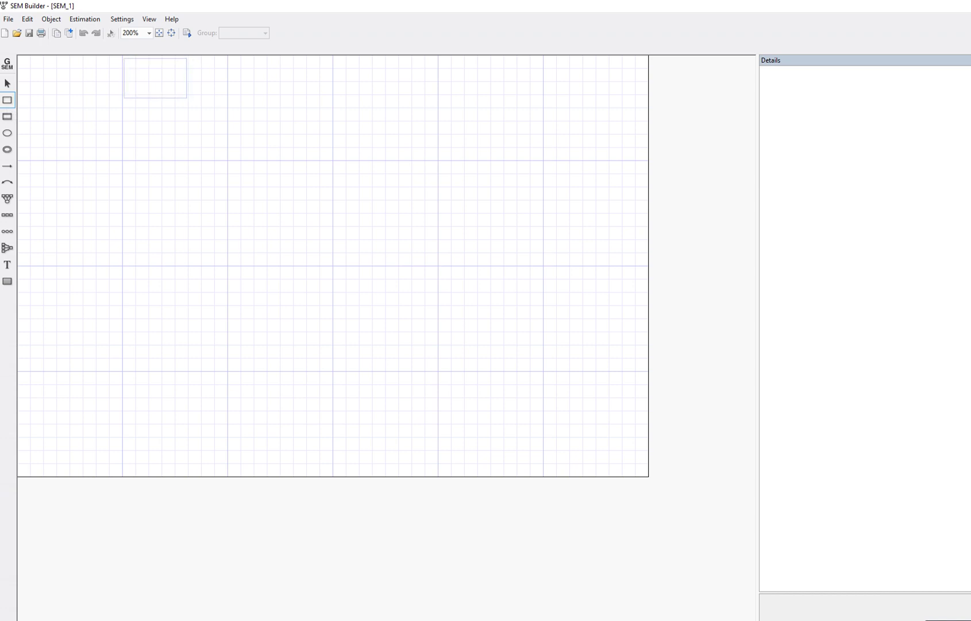
pyautogui.click(154, 77)
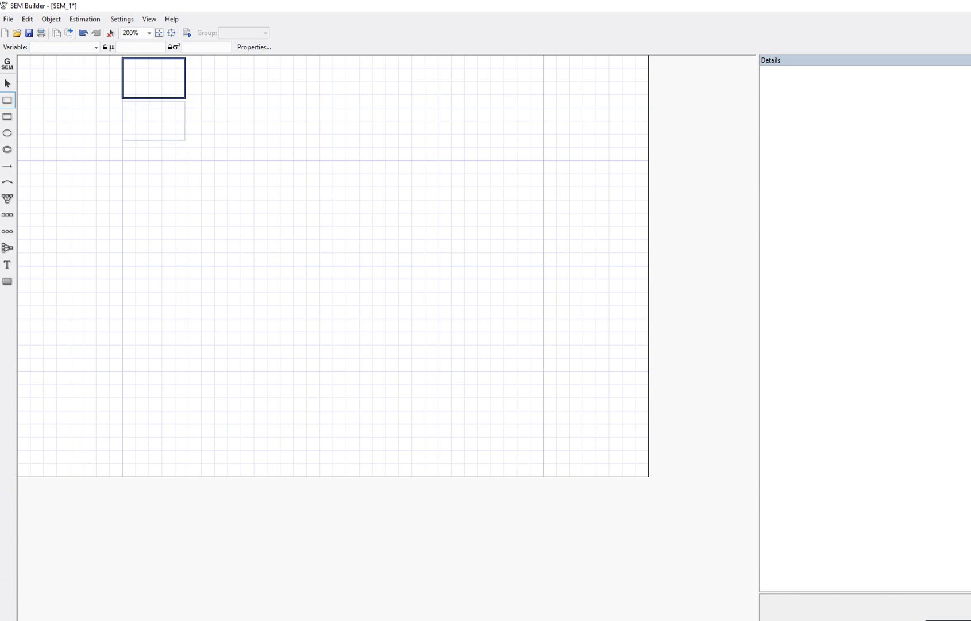
pyautogui.click(153, 121)
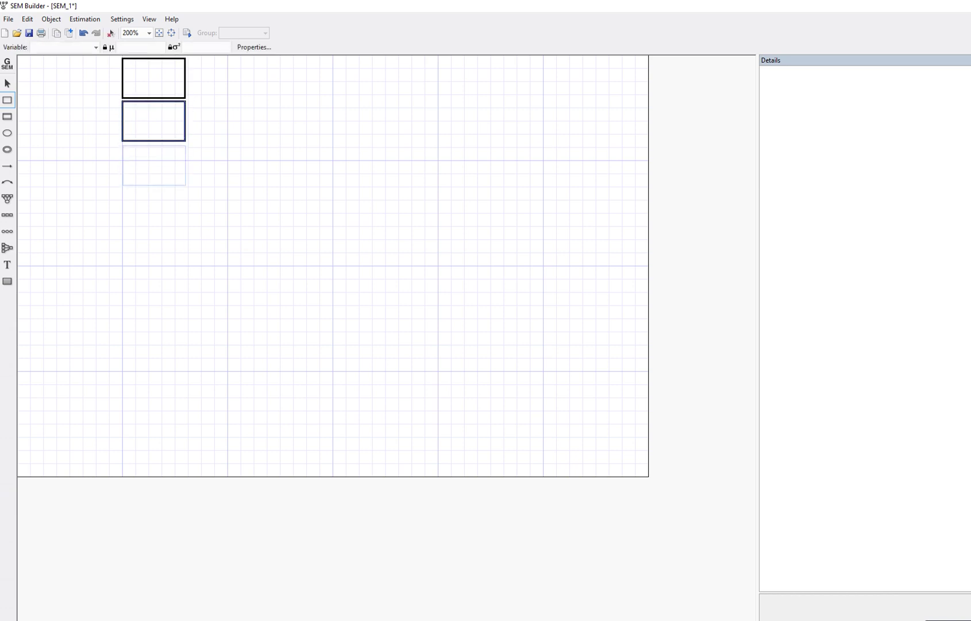
pyautogui.press('Escape')
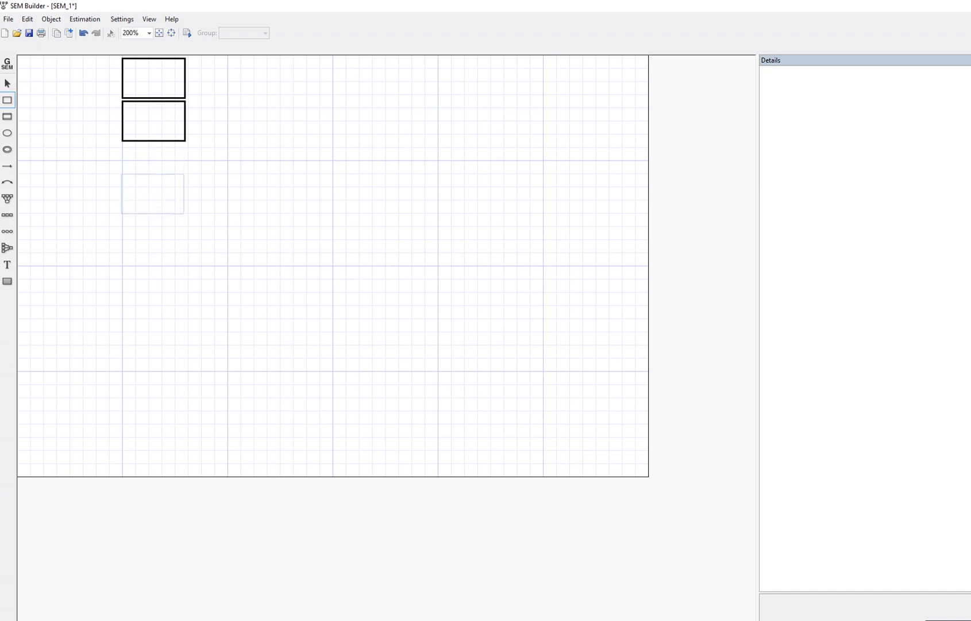
pyautogui.click(154, 163)
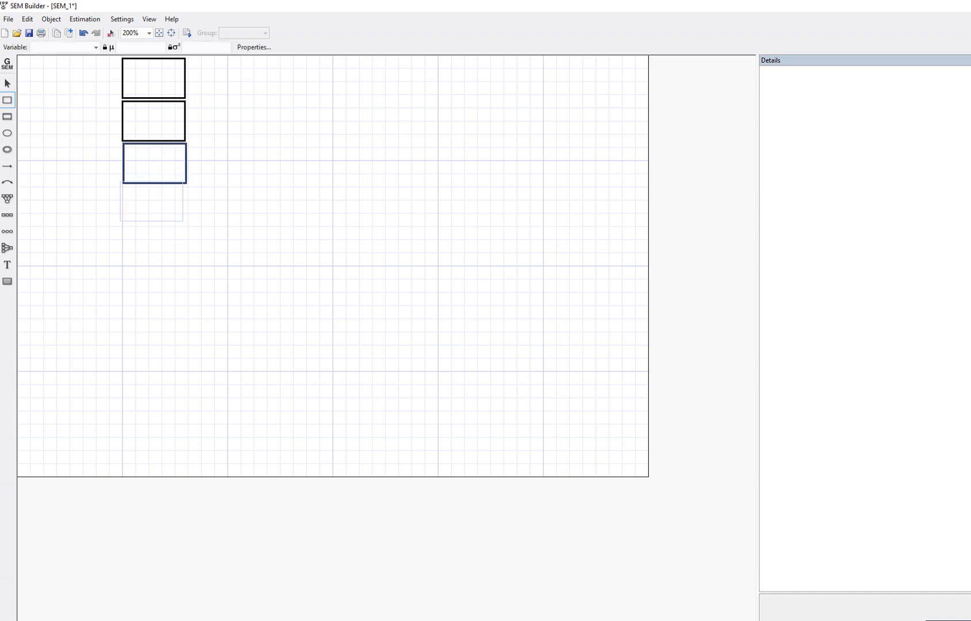
pyautogui.press('Escape')
pyautogui.click(153, 208)
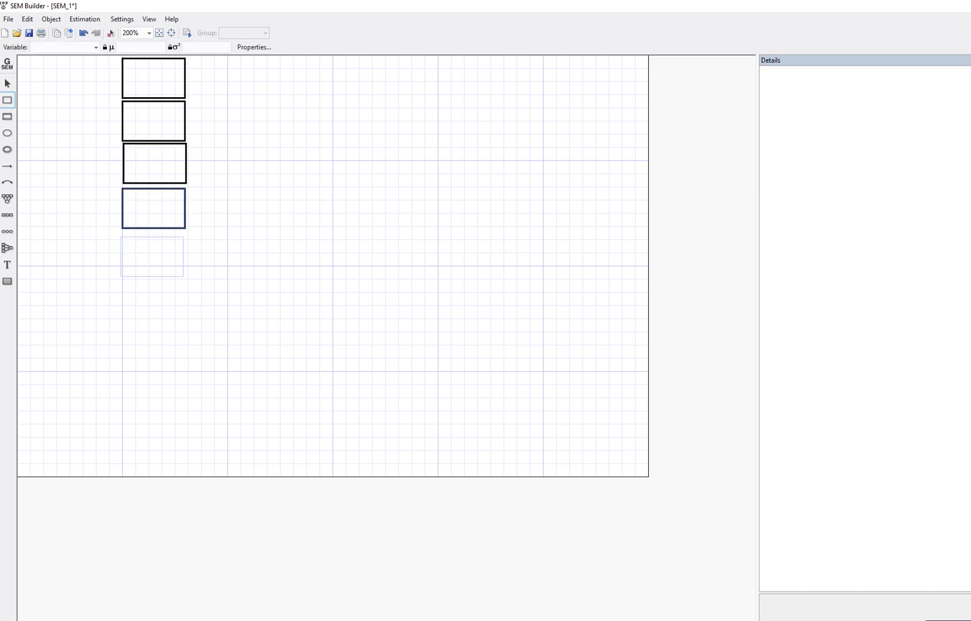
pyautogui.click(153, 252)
pyautogui.press('Escape')
pyautogui.click(155, 298)
pyautogui.press('Escape')
pyautogui.click(155, 343)
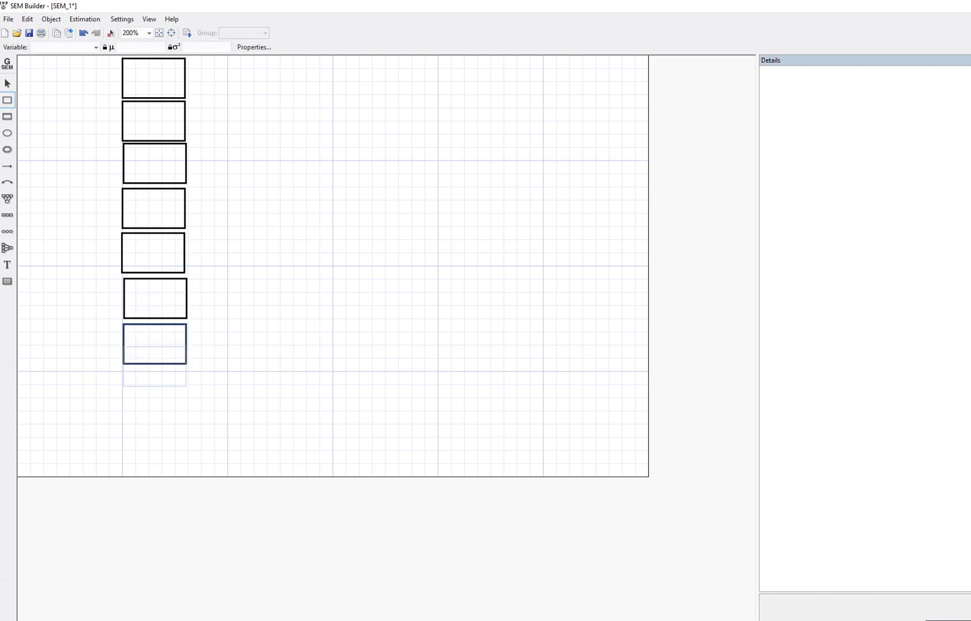
pyautogui.press('Escape')
pyautogui.click(153, 389)
pyautogui.press('Escape')
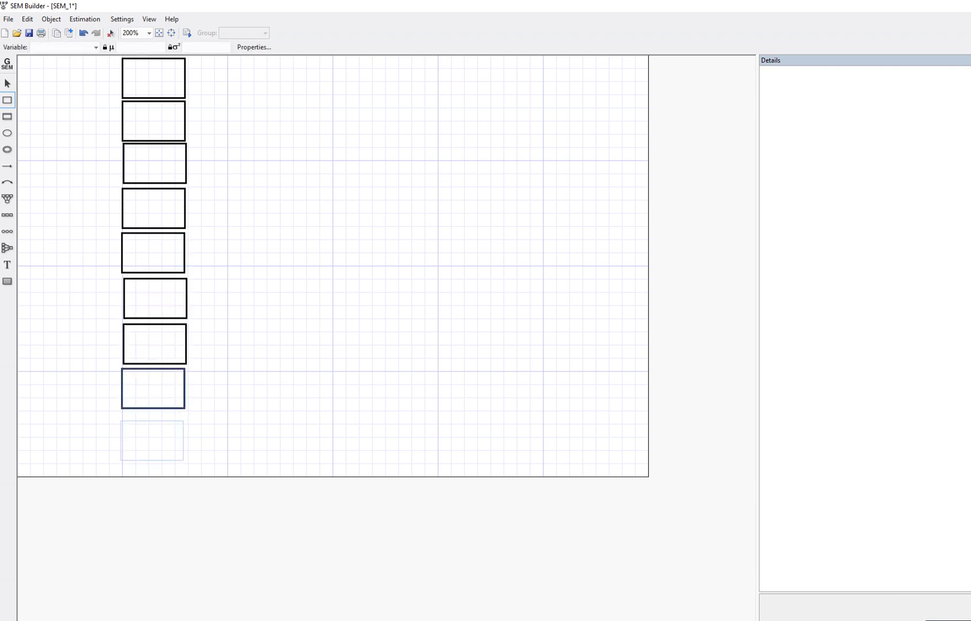
pyautogui.click(153, 434)
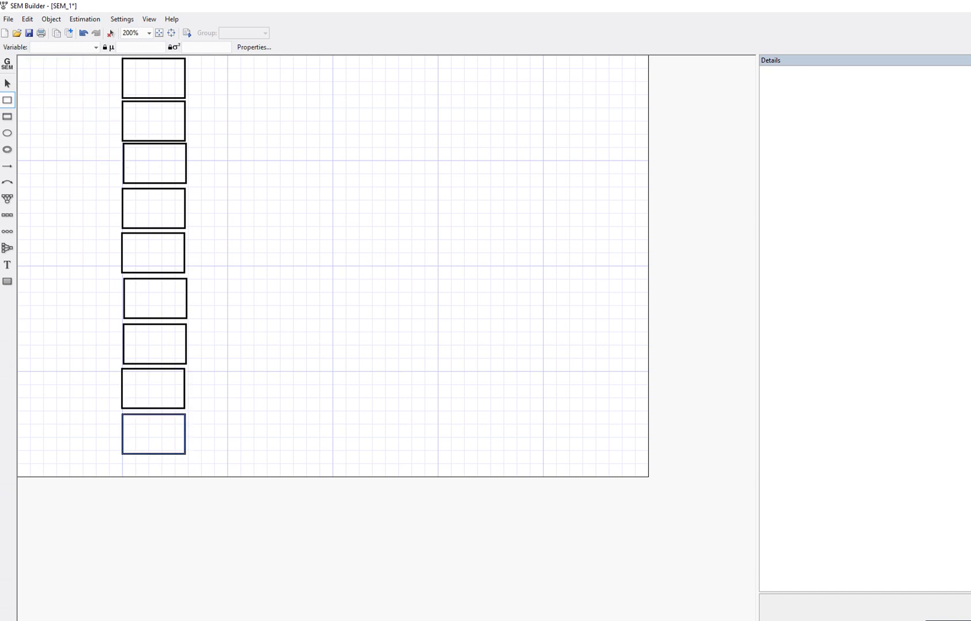
pyautogui.click(7, 84)
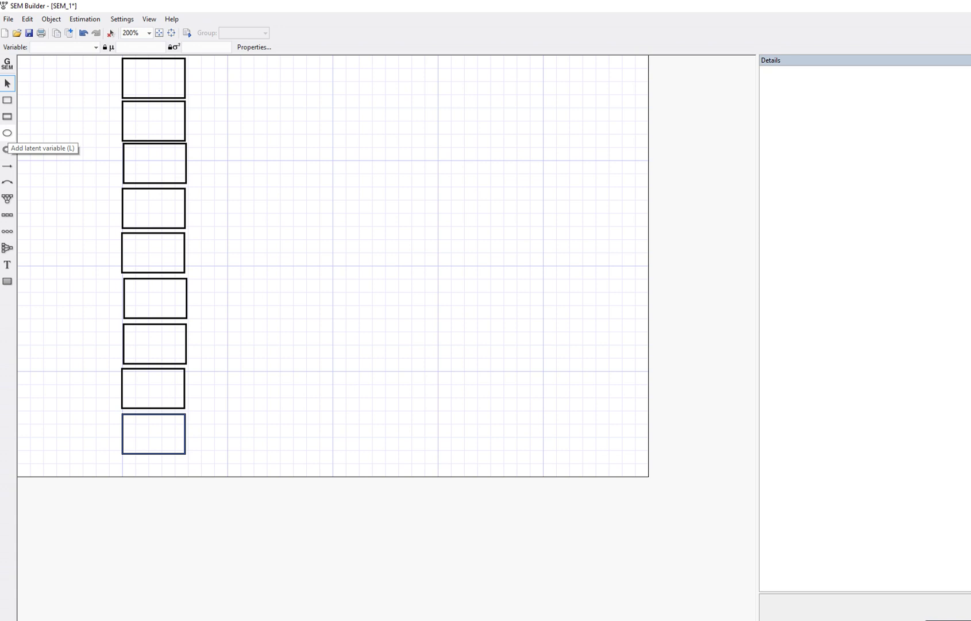
# Step: Add three latent-variable ellipses in a column to the right of the observed boxes, one beside each group of three
pyautogui.click(7, 133)
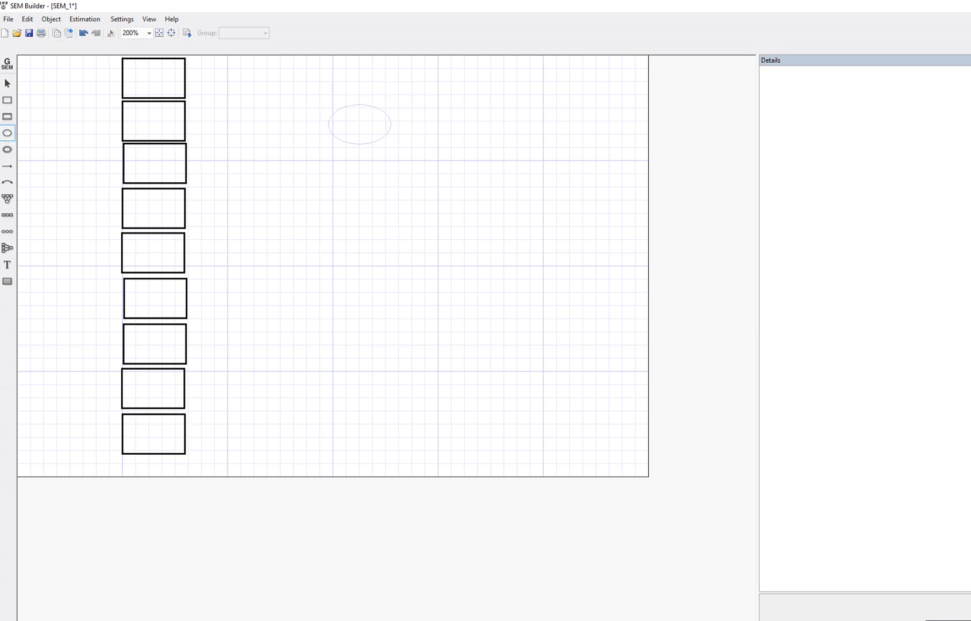
pyautogui.click(360, 118)
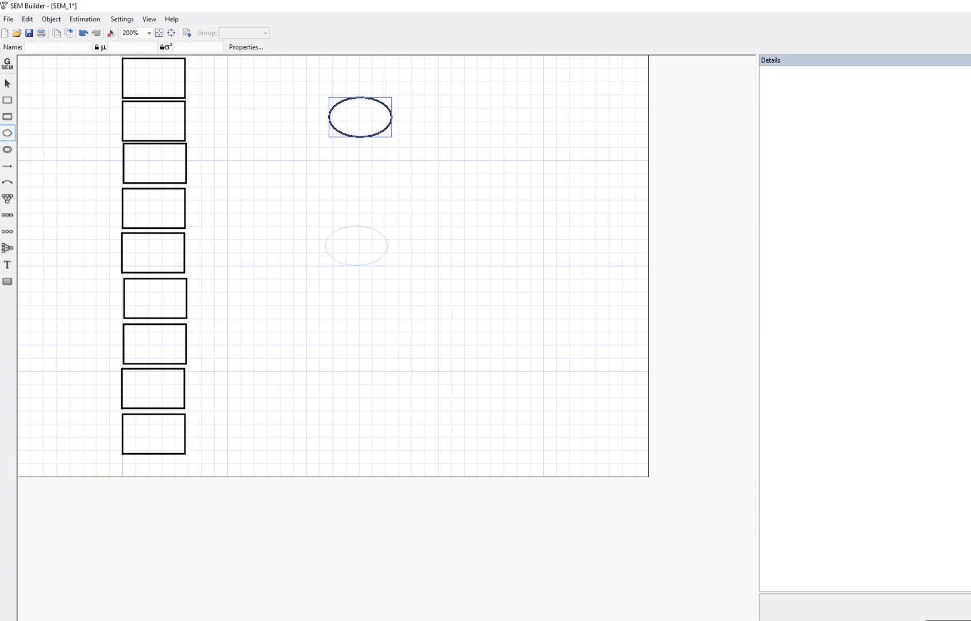
pyautogui.click(358, 258)
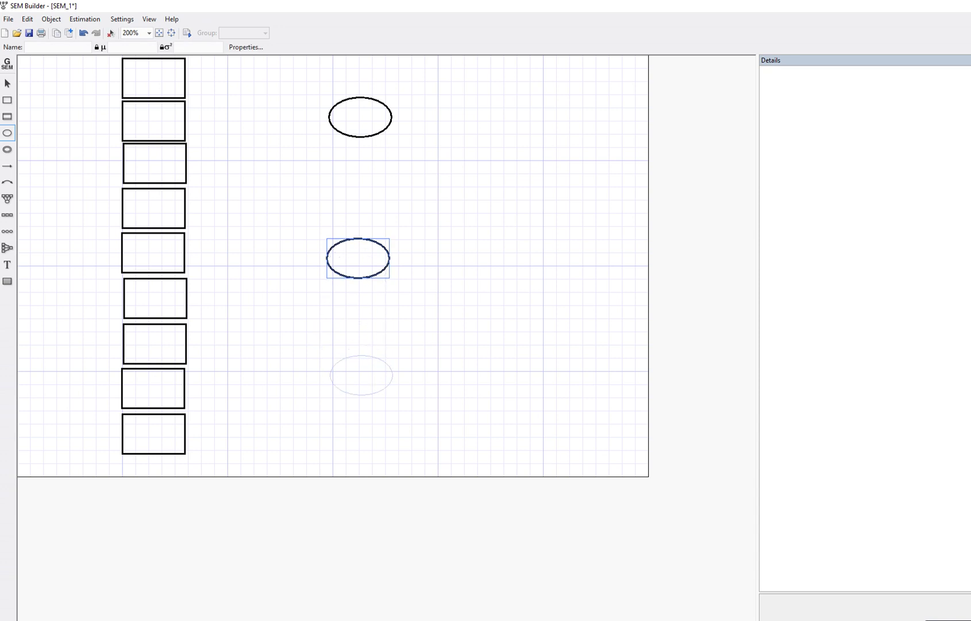
pyautogui.click(358, 382)
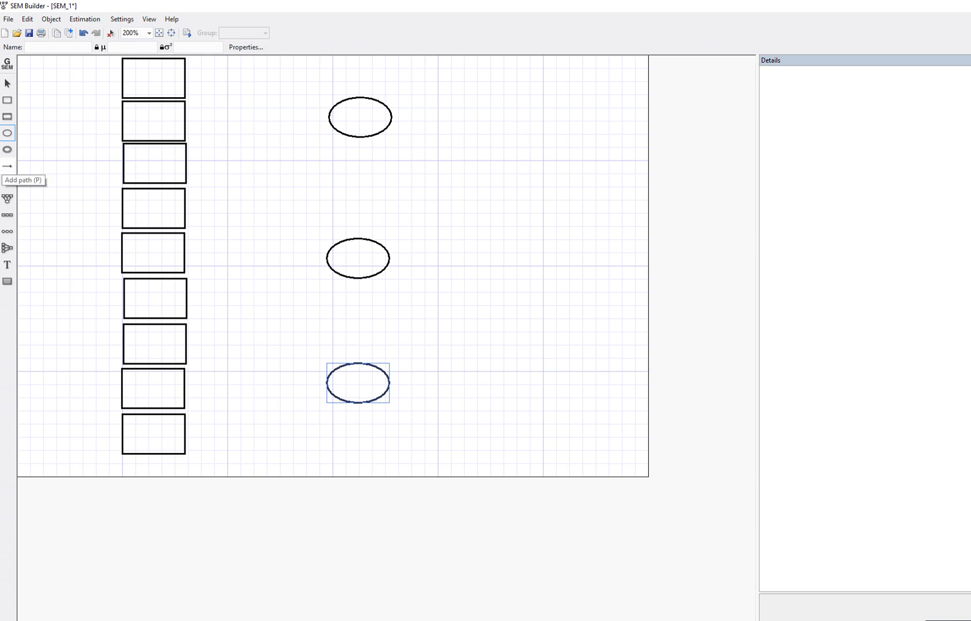
# Step: Draw paths from the upper latent ellipse to the first three boxes, the middle one to the next three, and the lower one to the last three
pyautogui.click(6, 166)
pyautogui.moveTo(328, 118); pyautogui.dragTo(185, 73)
pyautogui.moveTo(328, 120); pyautogui.dragTo(185, 116)
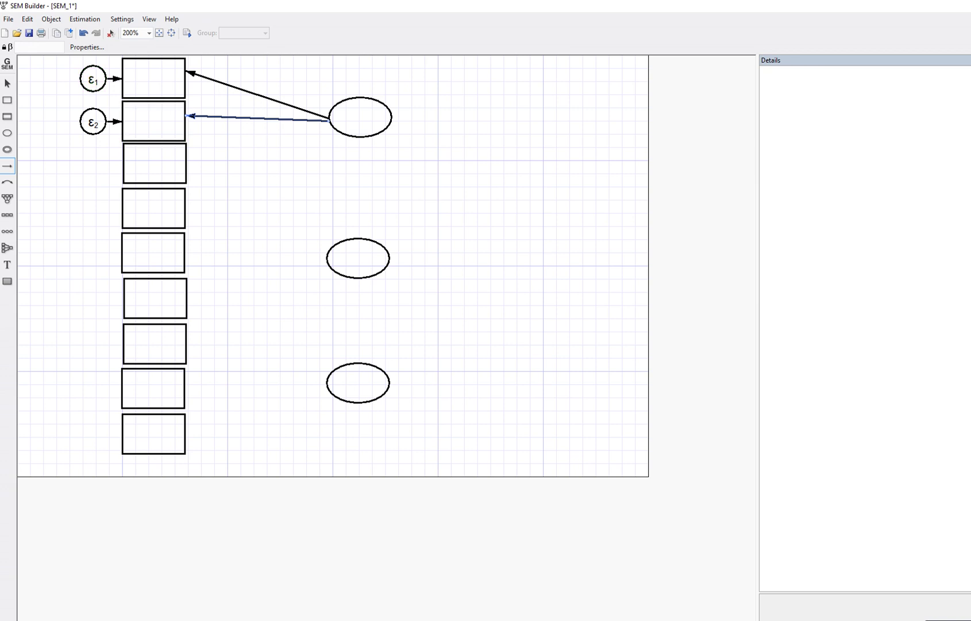
pyautogui.moveTo(331, 121); pyautogui.dragTo(187, 162)
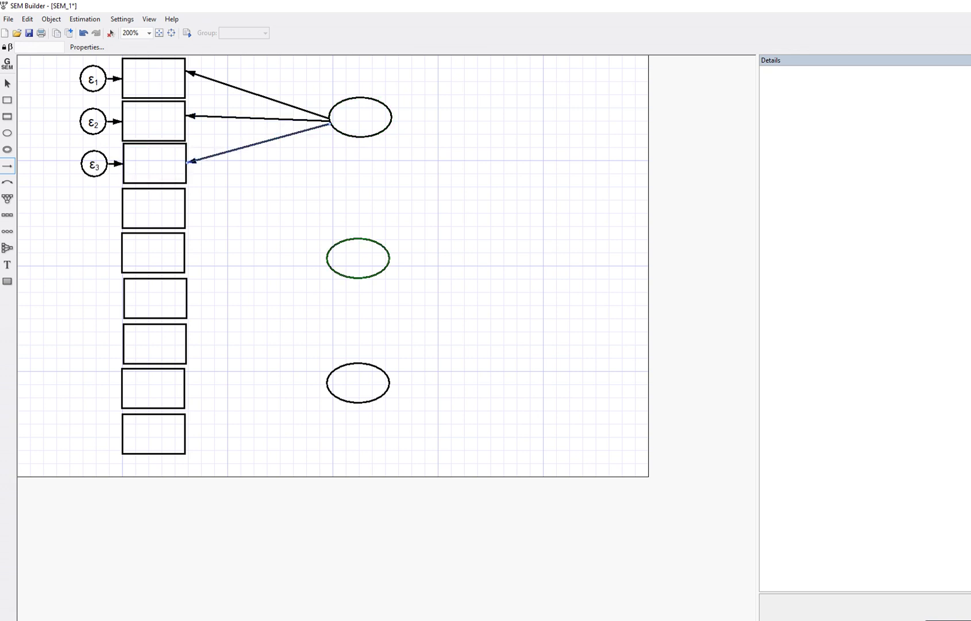
pyautogui.moveTo(328, 258); pyautogui.dragTo(186, 205)
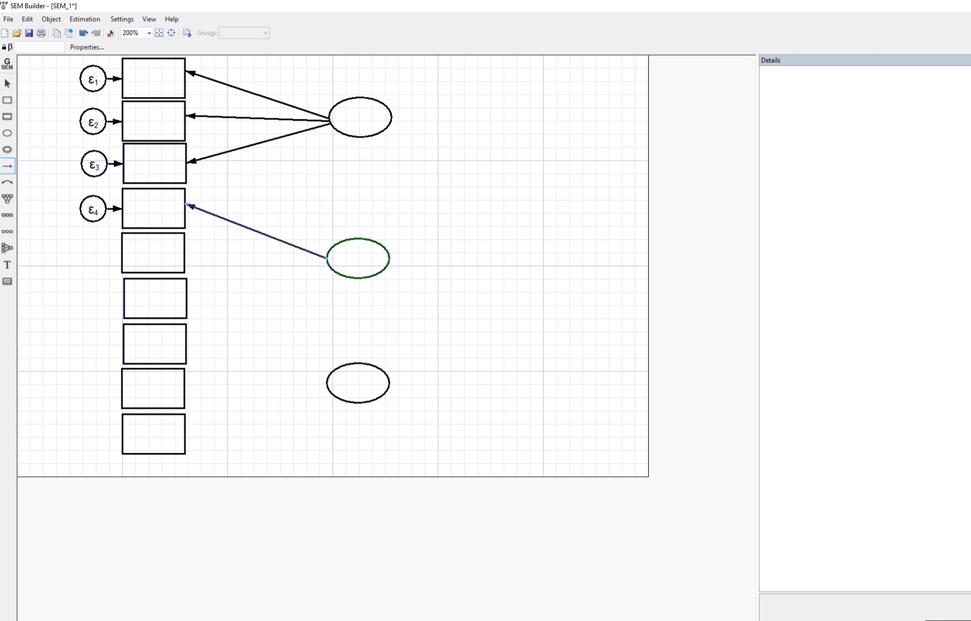
pyautogui.moveTo(327, 262); pyautogui.dragTo(186, 250)
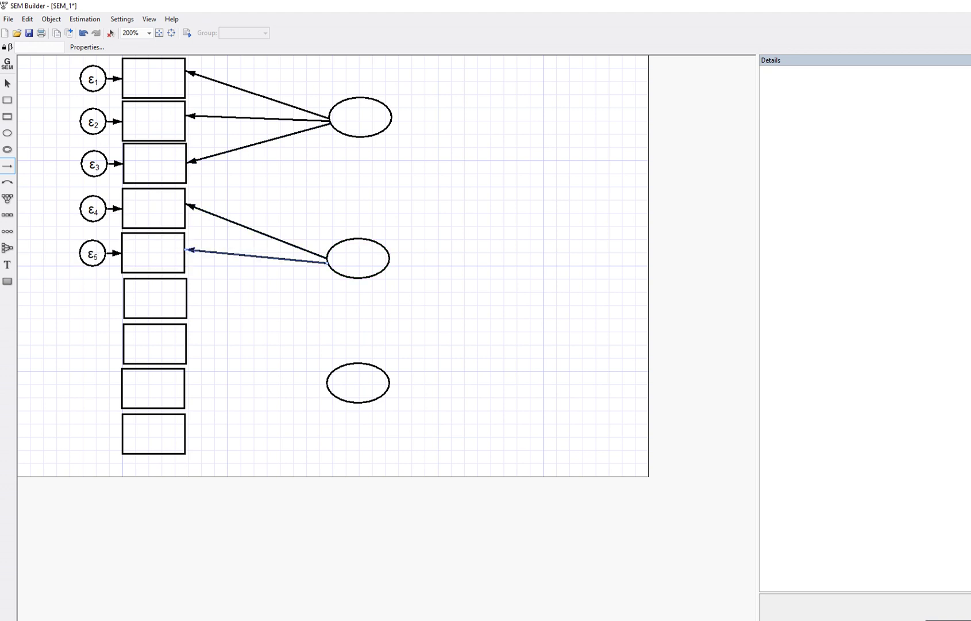
pyautogui.moveTo(327, 263); pyautogui.dragTo(187, 297)
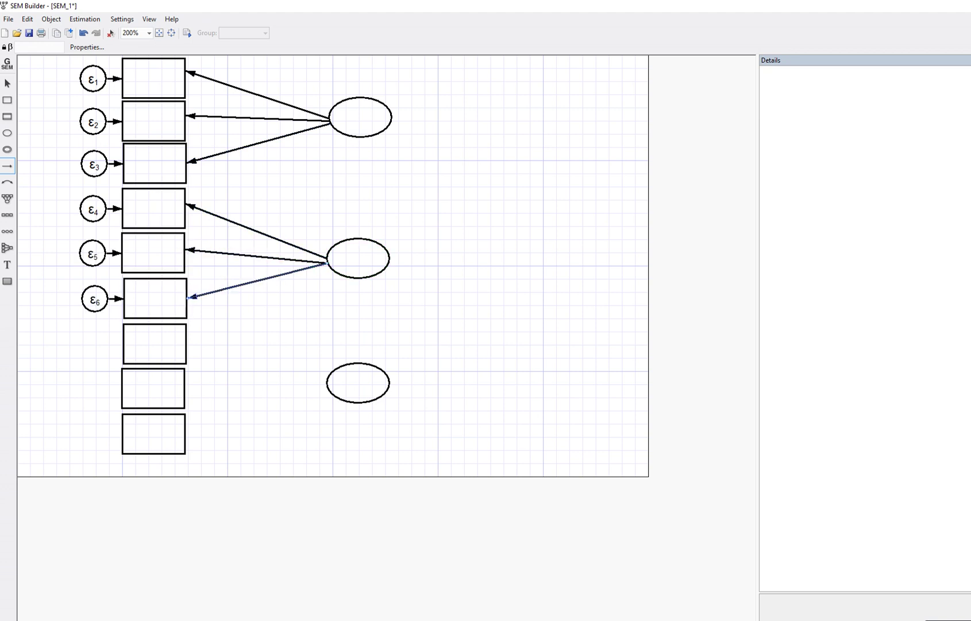
pyautogui.moveTo(327, 381); pyautogui.dragTo(188, 339)
pyautogui.moveTo(326, 382); pyautogui.dragTo(185, 384)
pyautogui.moveTo(327, 387); pyautogui.dragTo(187, 428)
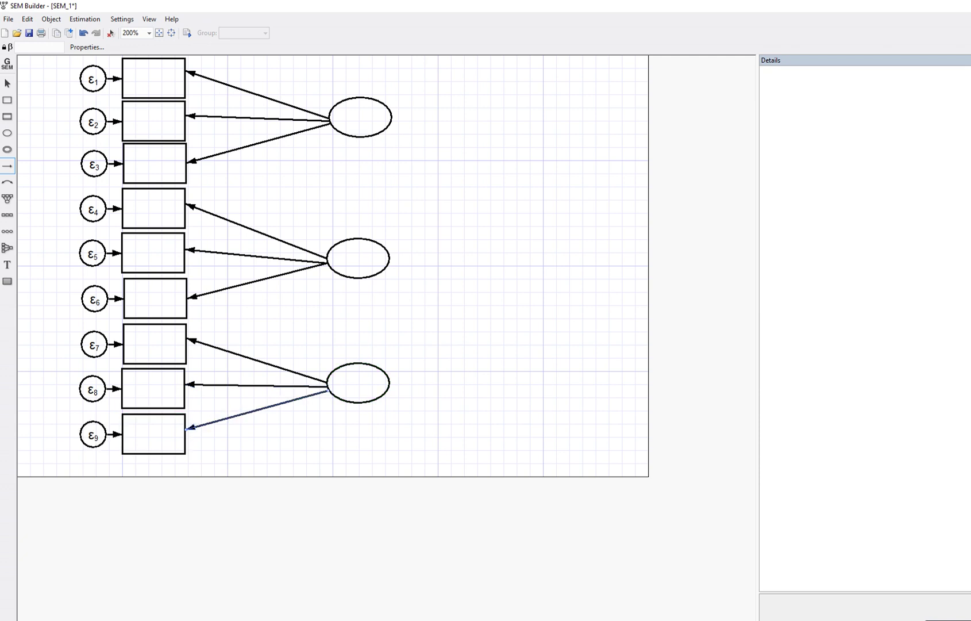
# Step: Assign ITEM1, ITEM2 and ITEM3, from top to bottom, to the three observed boxes of the upper latent variable
pyautogui.click(7, 84)
pyautogui.click(154, 77)
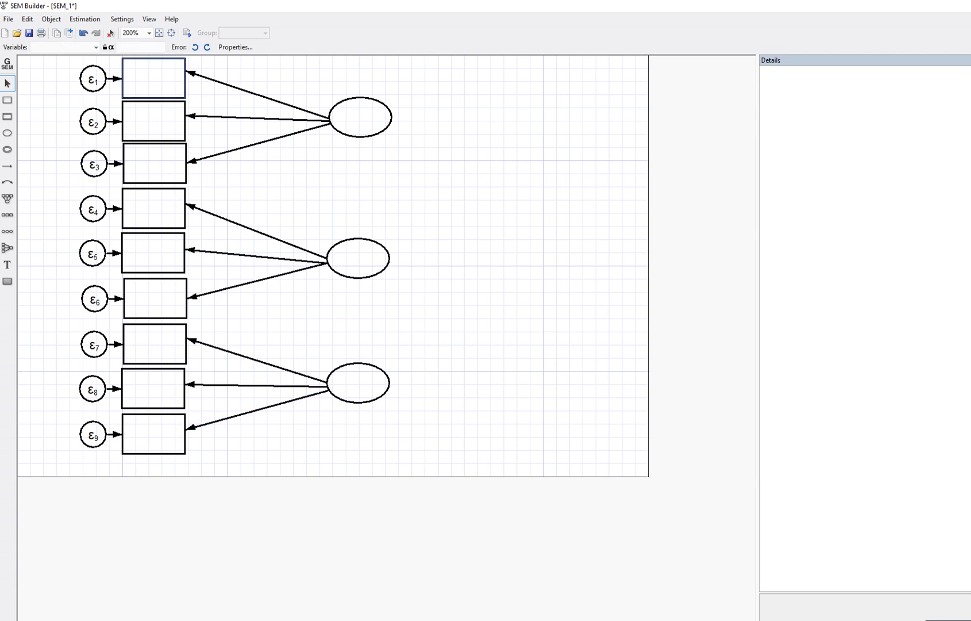
pyautogui.click(95, 47)
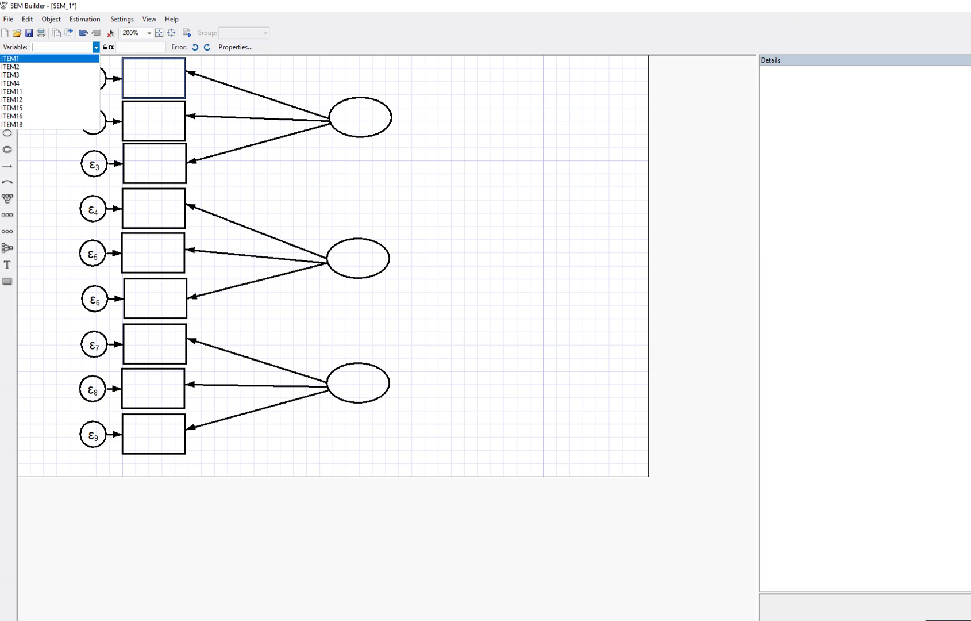
pyautogui.click(50, 58)
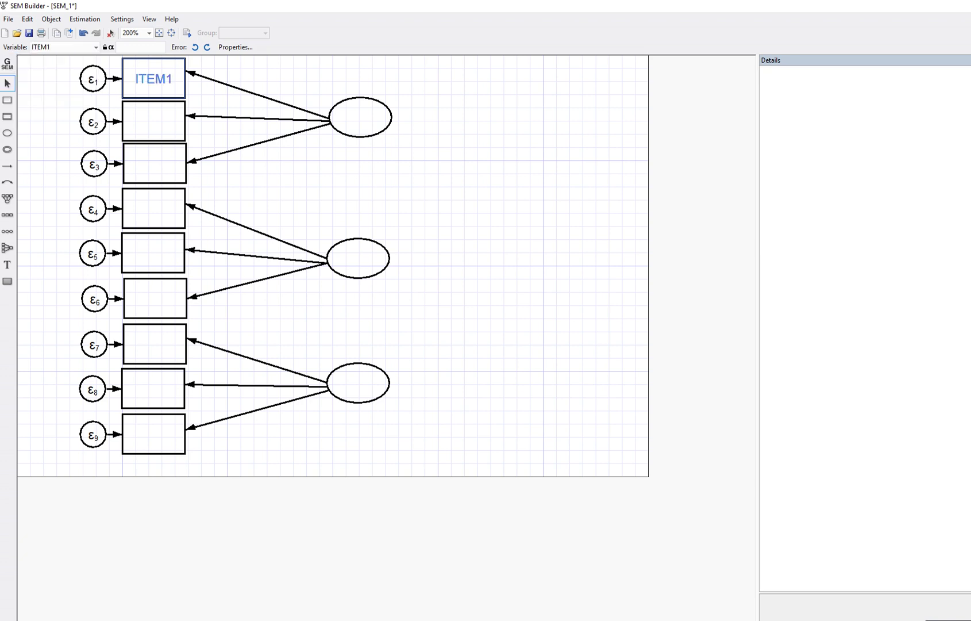
pyautogui.click(153, 120)
pyautogui.click(95, 47)
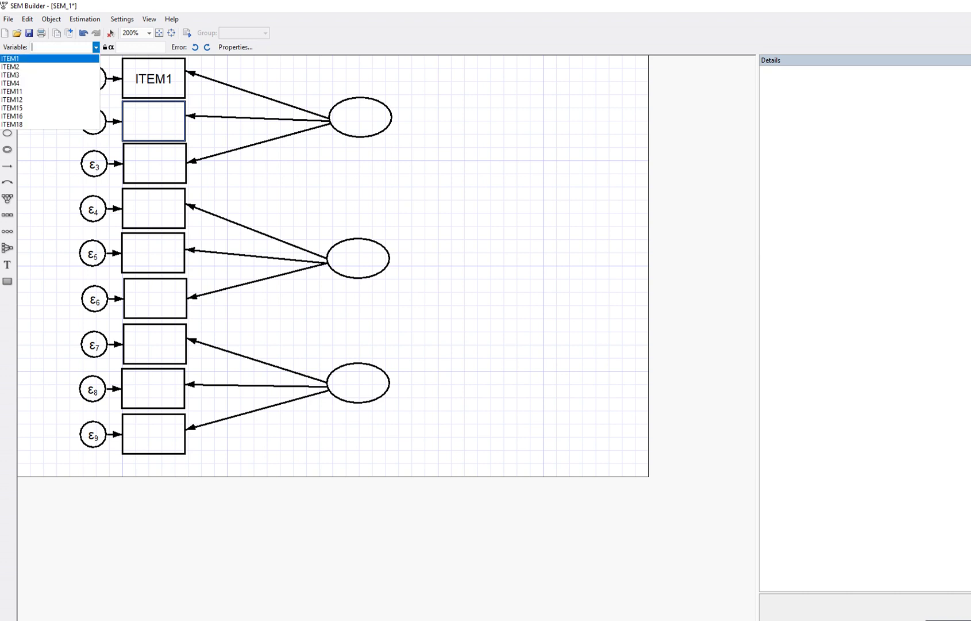
pyautogui.click(49, 67)
pyautogui.press('Tab')
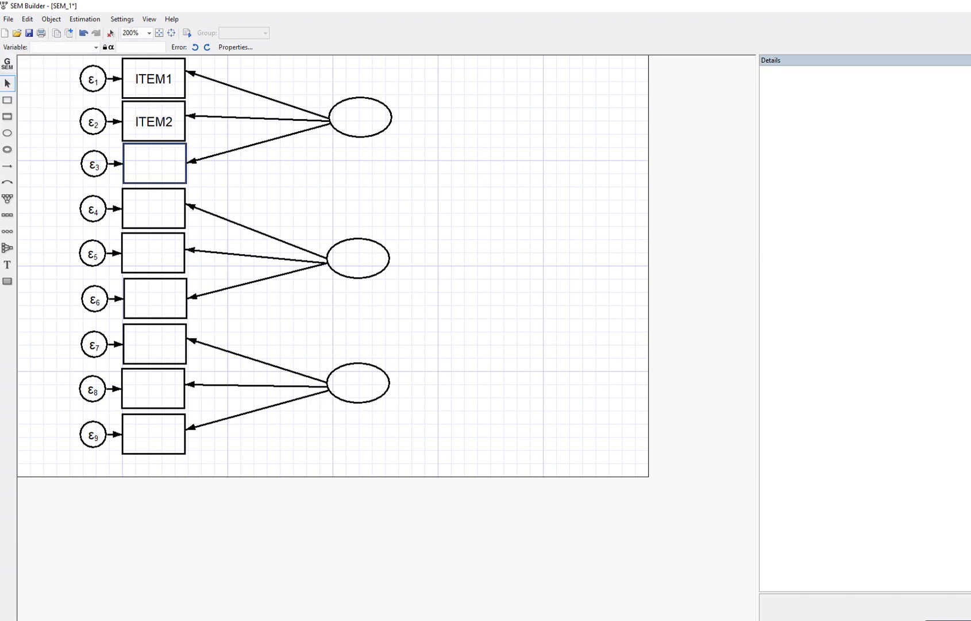
pyautogui.hotkey('alt', 'Down')
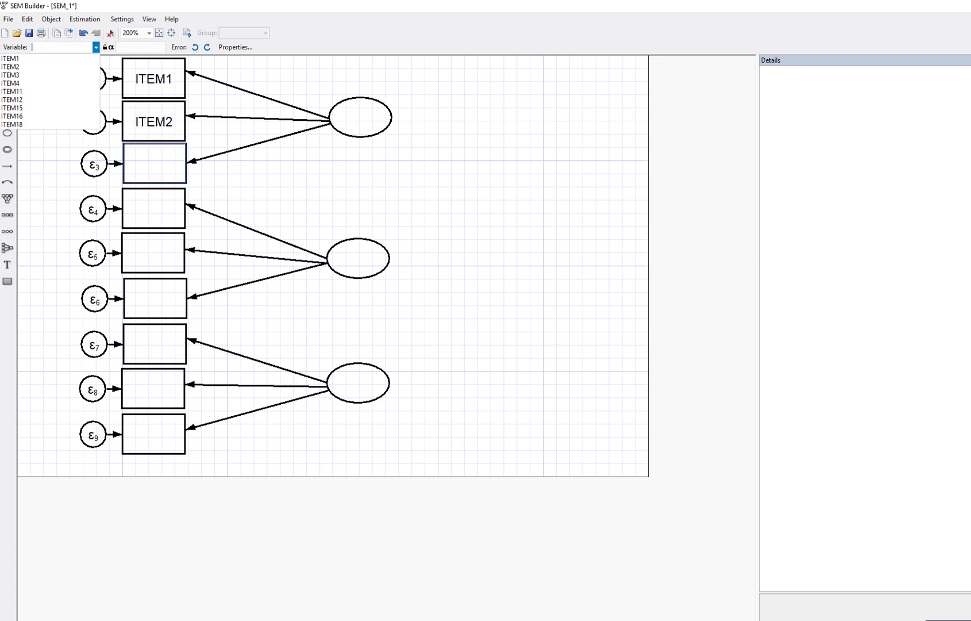
pyautogui.press('Down')
pyautogui.press('Down')
pyautogui.press('Down')
pyautogui.press('Return')
pyautogui.press('Tab')
# Step: Assign ITEM4, ITEM11 and ITEM12, from top to bottom, to the three observed boxes of the middle latent variable
pyautogui.hotkey('alt', 'Down')
pyautogui.press('Down')
pyautogui.press('Down')
pyautogui.press('Down')
pyautogui.press('Down')
pyautogui.press('Return')
pyautogui.press('Tab')
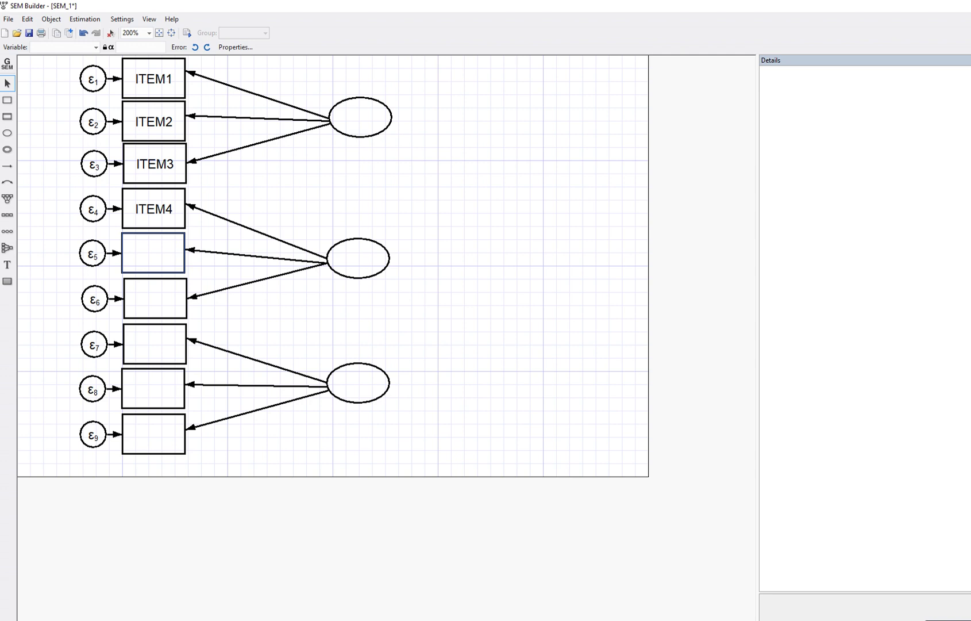
pyautogui.hotkey('alt', 'Down')
pyautogui.press('Down')
pyautogui.press('Down')
pyautogui.press('Down')
pyautogui.press('Return')
pyautogui.press('Tab')
pyautogui.hotkey('alt', 'Down')
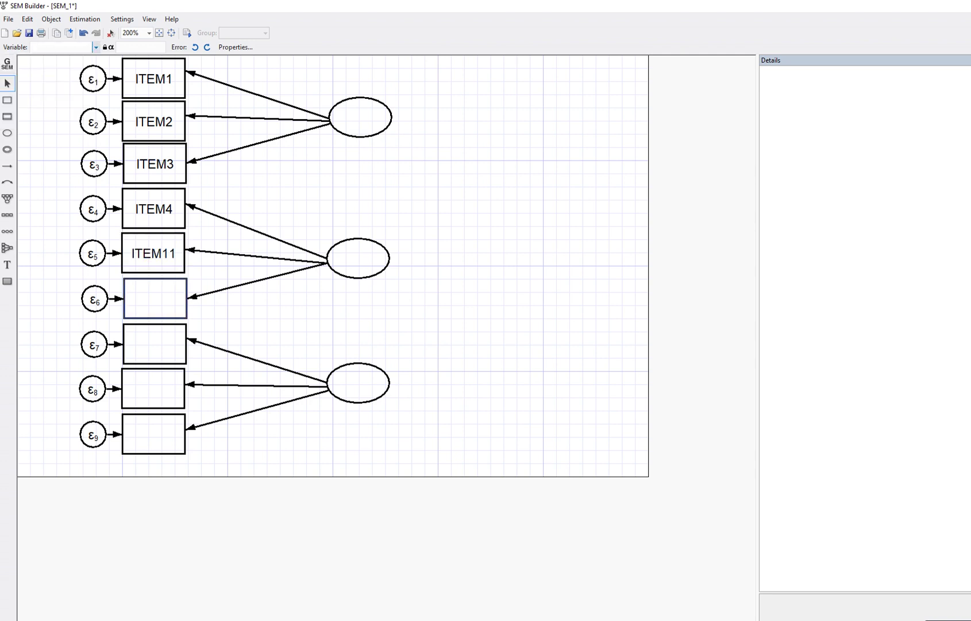
pyautogui.press('Down')
pyautogui.press('Down')
pyautogui.press('Down')
pyautogui.press('Down')
pyautogui.press('Down')
pyautogui.press('Down')
pyautogui.press('Return')
pyautogui.press('Tab')
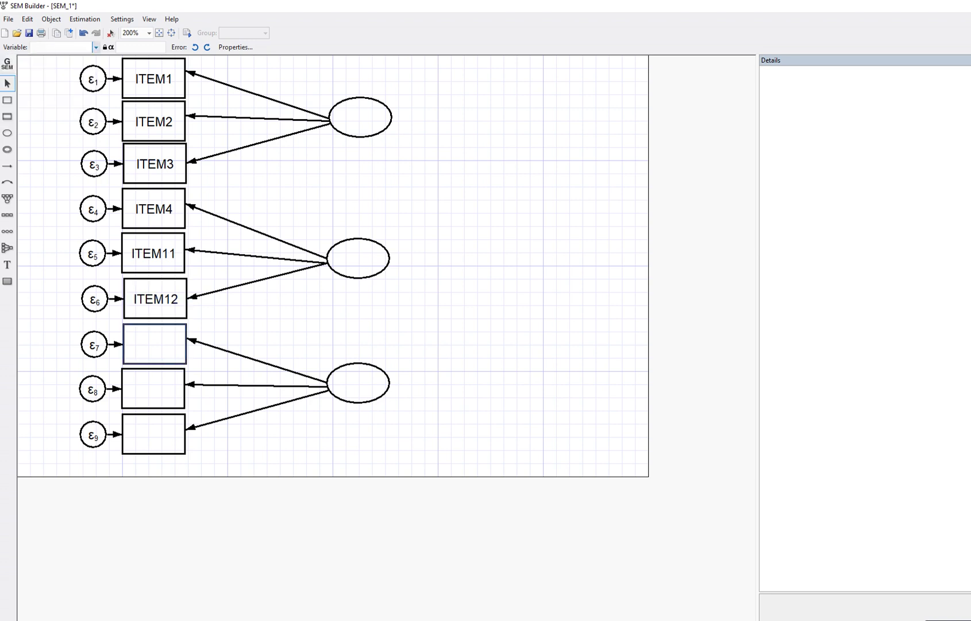
# Step: Assign ITEM15, ITEM16 and ITEM18, from top to bottom, to the three observed boxes of the lower latent variable
pyautogui.hotkey('alt', 'Down')
pyautogui.press('Down')
pyautogui.press('Down')
pyautogui.press('Down')
pyautogui.press('Down')
pyautogui.press('Down')
pyautogui.press('Down')
pyautogui.press('Down')
pyautogui.press('Return')
pyautogui.click(153, 388)
pyautogui.click(95, 47)
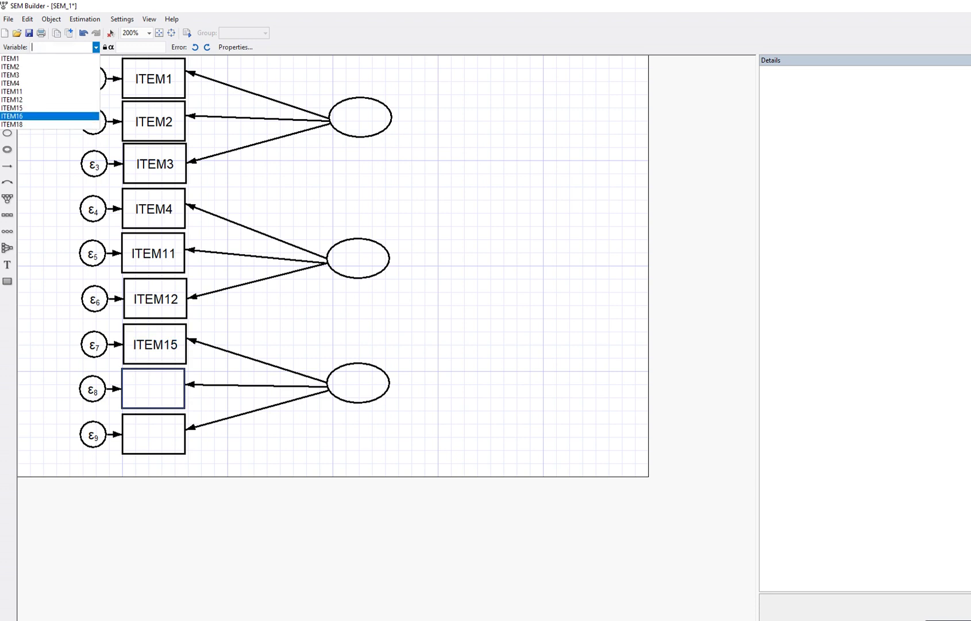
pyautogui.click(34, 117)
pyautogui.click(153, 434)
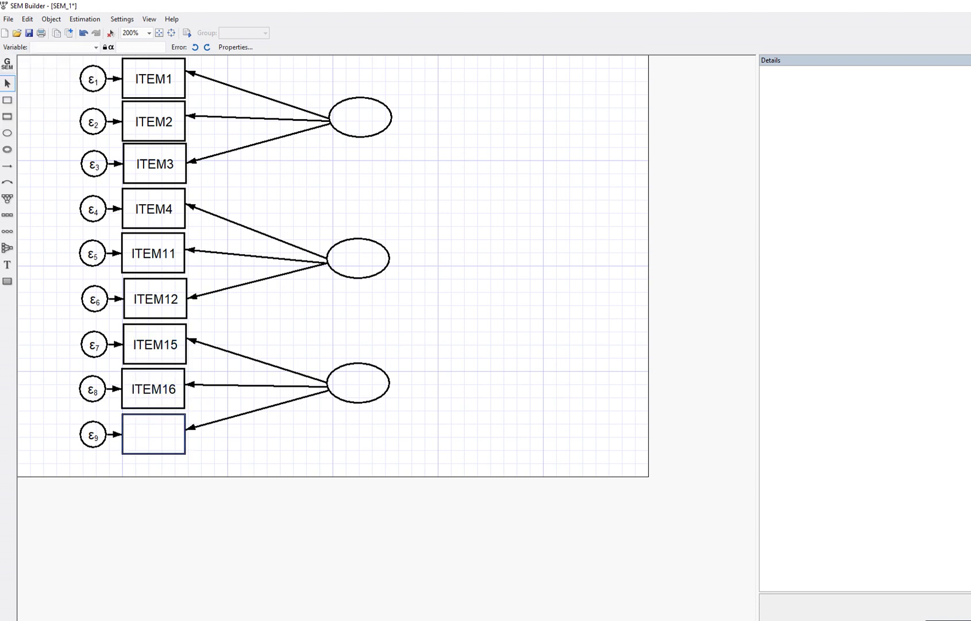
pyautogui.click(95, 47)
pyautogui.click(35, 124)
# Step: Name the upper latent variable negatt
pyautogui.click(360, 116)
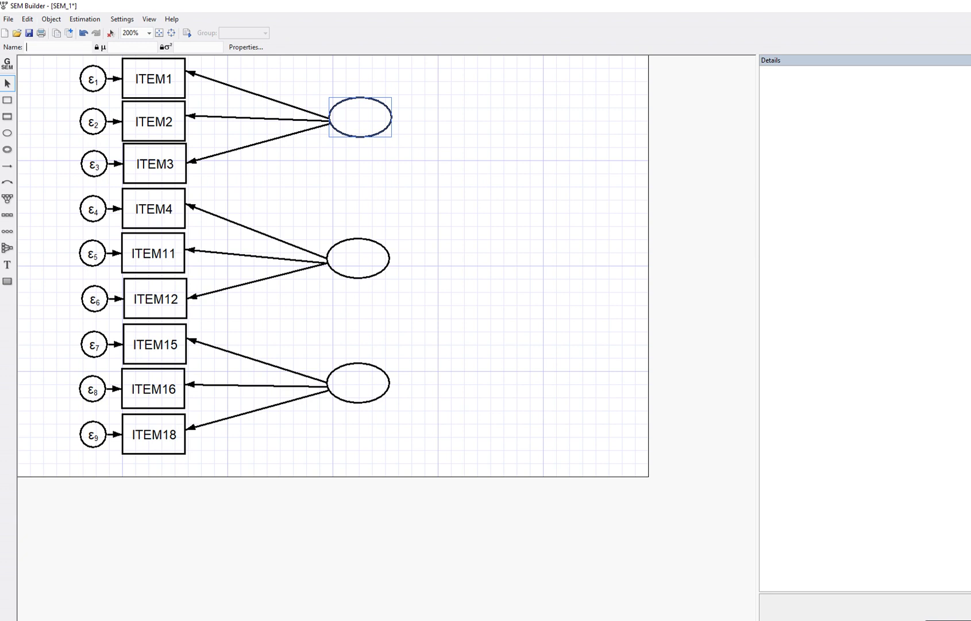
pyautogui.write('negatt')
pyautogui.press('Return')
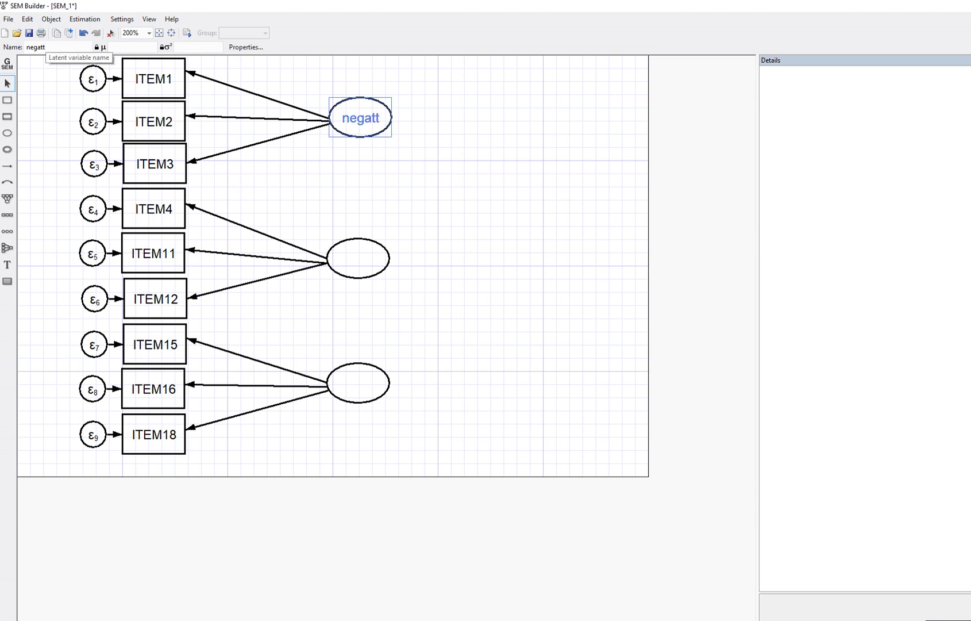
pyautogui.click(358, 258)
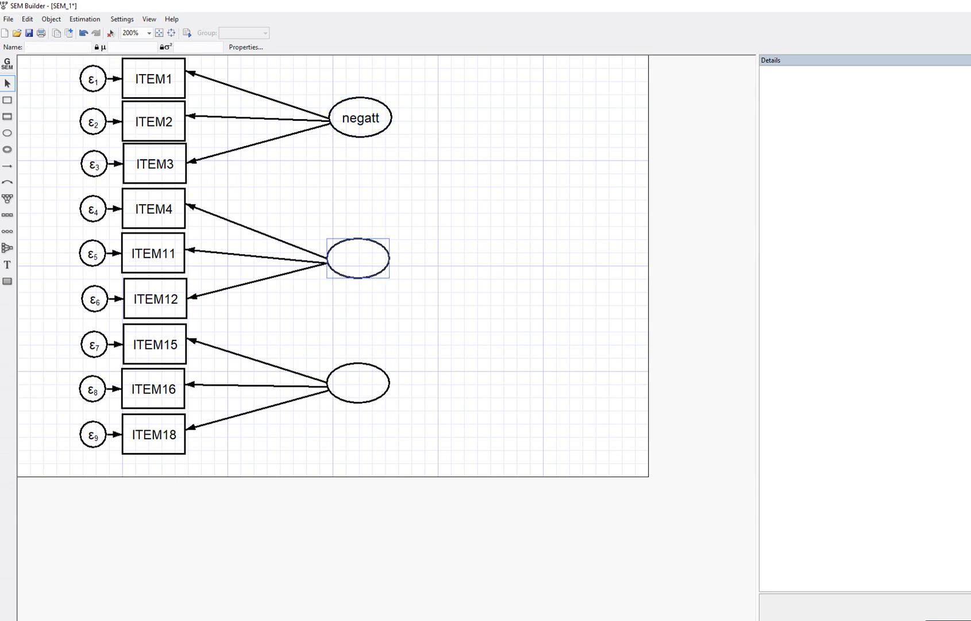
pyautogui.press('p')
pyautogui.press('r')
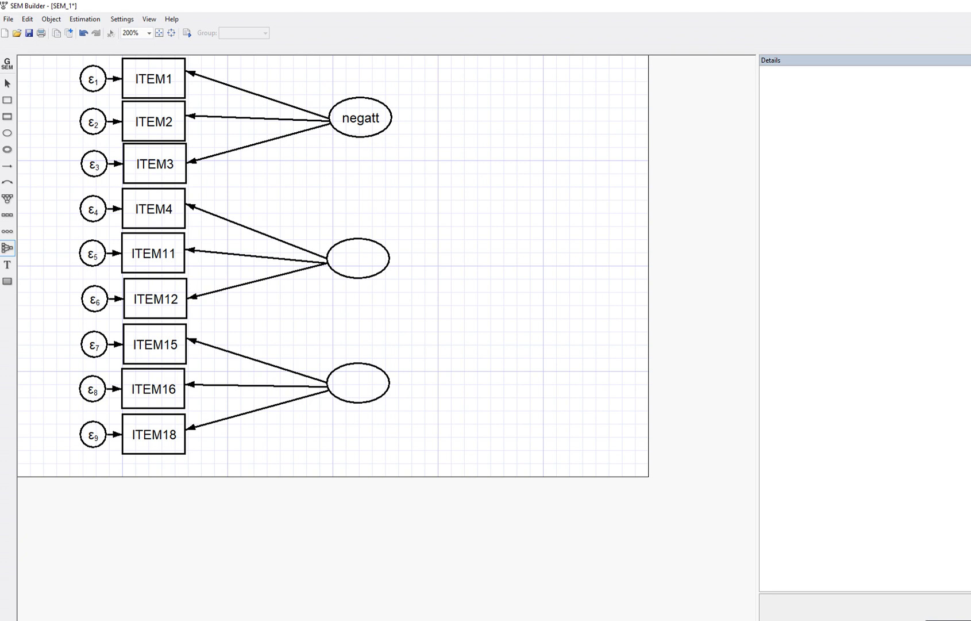
pyautogui.click(628, 229)
pyautogui.click(627, 228)
pyautogui.click(7, 83)
# Step: Name the middle latent variable perfordiff and the lower one somcomp
pyautogui.click(358, 258)
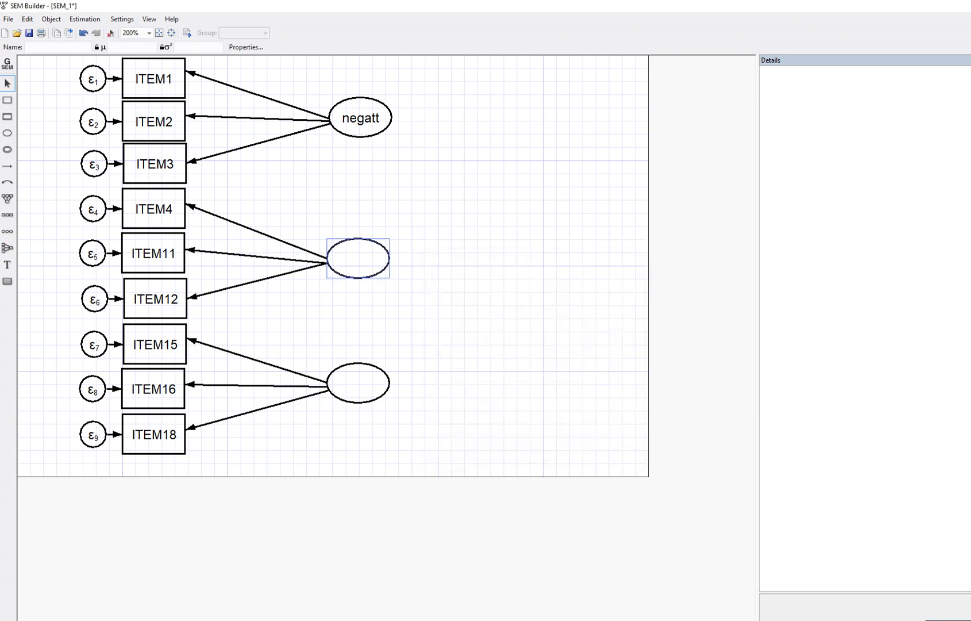
pyautogui.write('perfordiff')
pyautogui.press('Return')
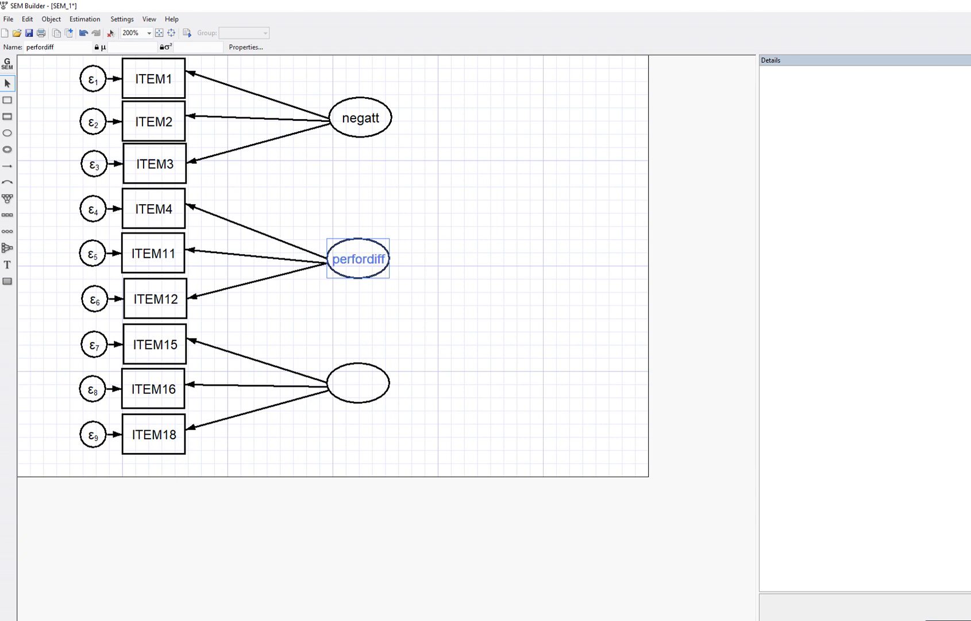
pyautogui.click(358, 383)
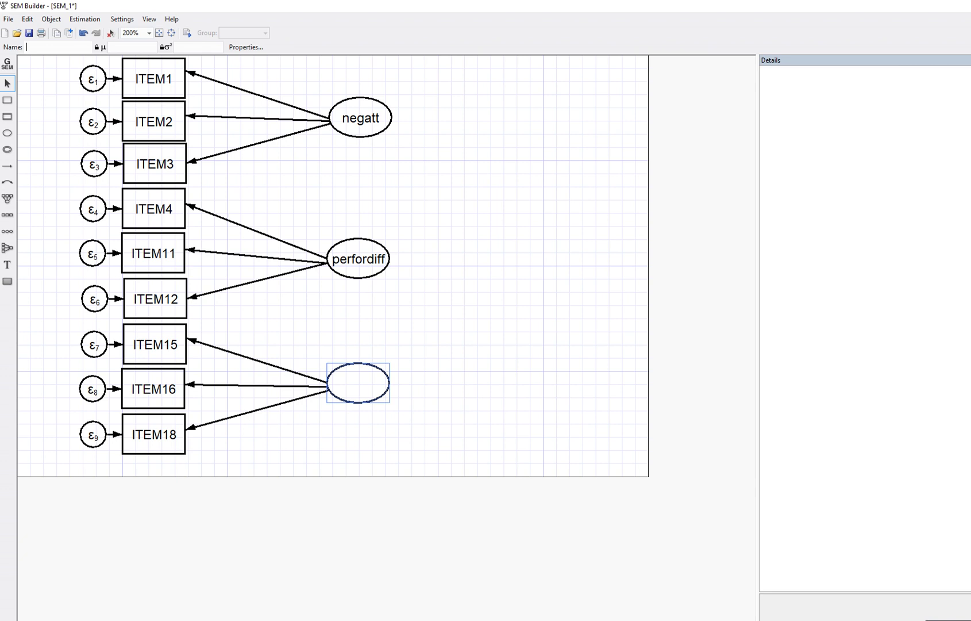
pyautogui.write('somcomp')
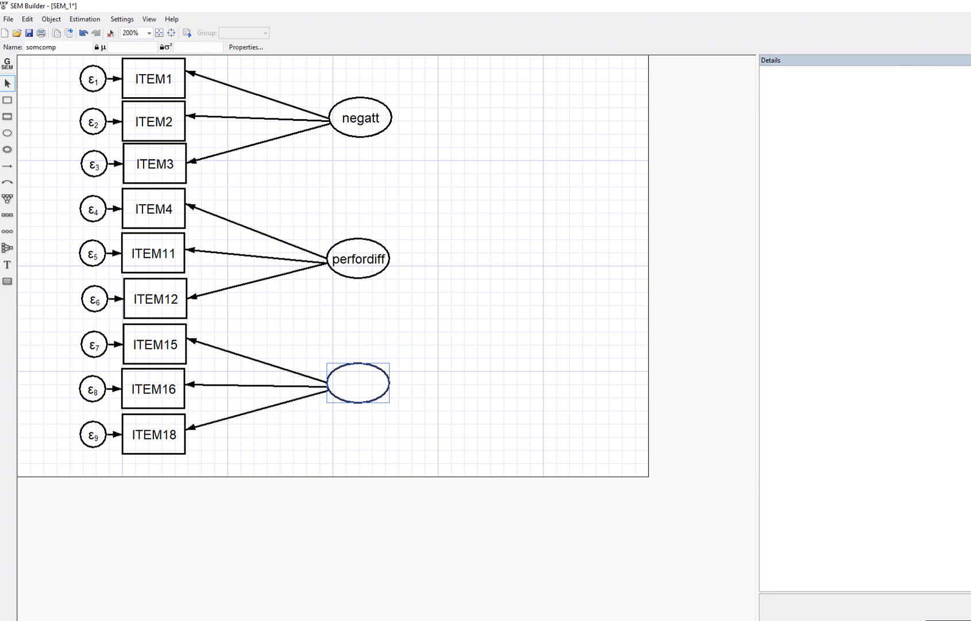
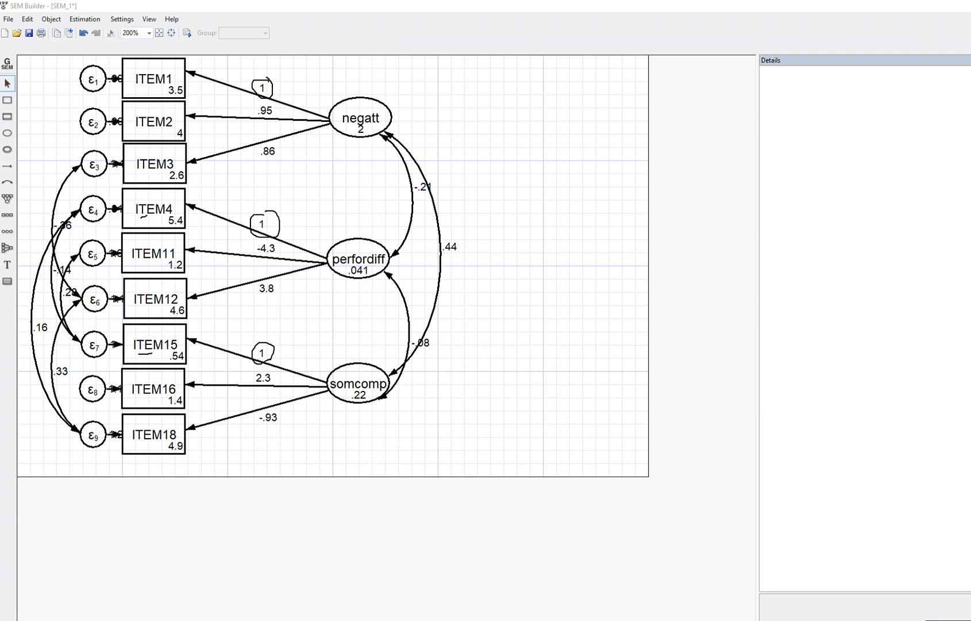
# Step: Examine the factor loadings and the covariances between the three latent variables in the estimated path diagram
pyautogui.moveTo(143, 87); pyautogui.dragTo(165, 93)
pyautogui.moveTo(259, 157); pyautogui.dragTo(279, 162)
pyautogui.moveTo(256, 258); pyautogui.dragTo(282, 261)
pyautogui.moveTo(266, 299); pyautogui.dragTo(283, 299)
pyautogui.moveTo(435, 182)
pyautogui.mouseDown()
pyautogui.moveTo(426, 178)
pyautogui.moveTo(418, 199)
pyautogui.moveTo(432, 176)
pyautogui.mouseUp()
pyautogui.moveTo(463, 237)
pyautogui.mouseDown()
pyautogui.moveTo(429, 250)
pyautogui.moveTo(467, 242)
pyautogui.mouseUp()
pyautogui.moveTo(433, 337)
pyautogui.mouseDown()
pyautogui.moveTo(410, 337)
pyautogui.moveTo(438, 361)
pyautogui.moveTo(451, 338)
pyautogui.mouseUp()
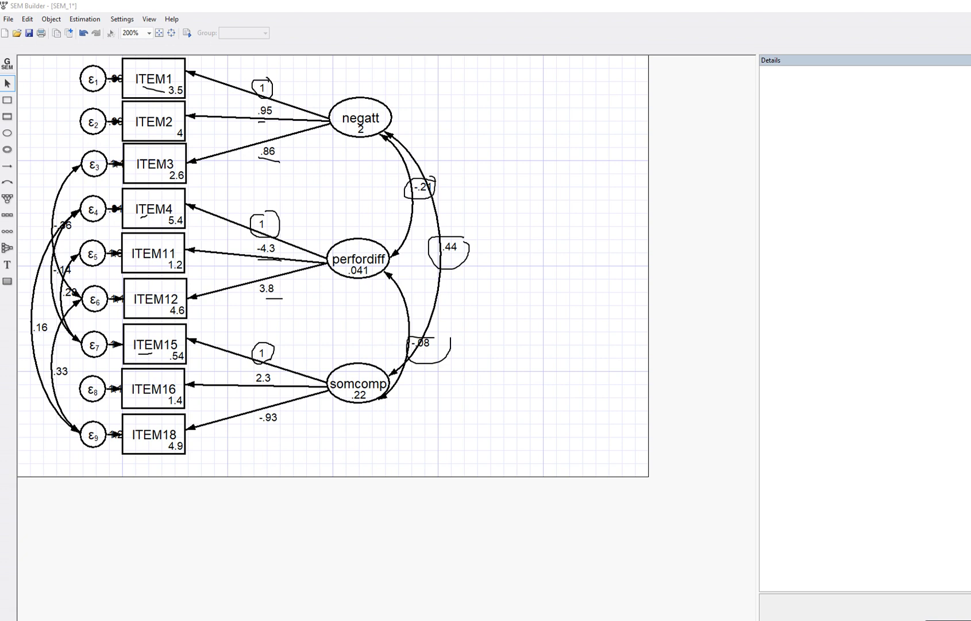
pyautogui.press('Escape')
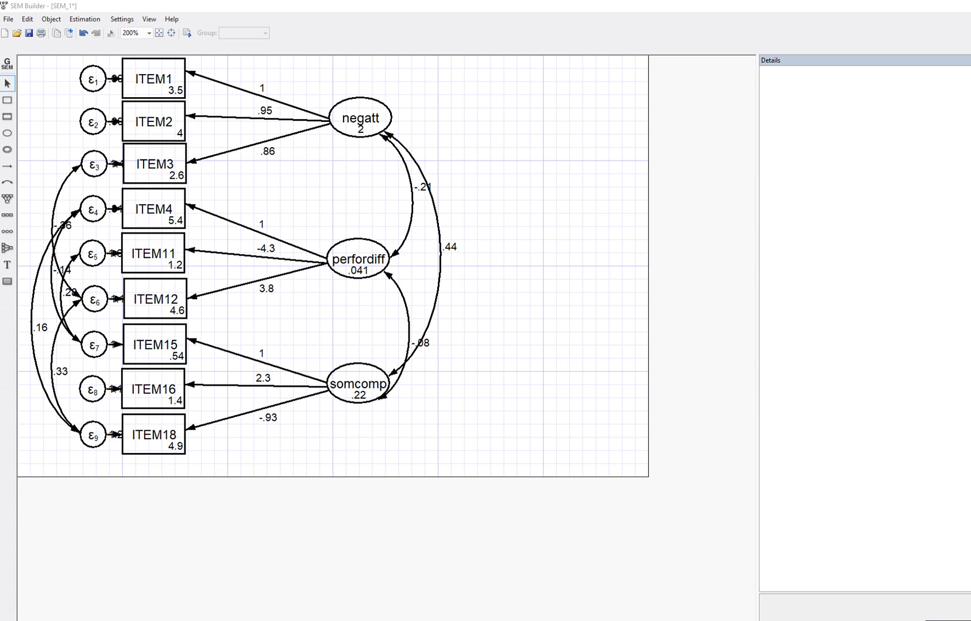
# Step: Inspect the estimate details of the negatt to ITEM2 path and of negatt's covariances with perfordiff and somcomp
pyautogui.click(258, 118)
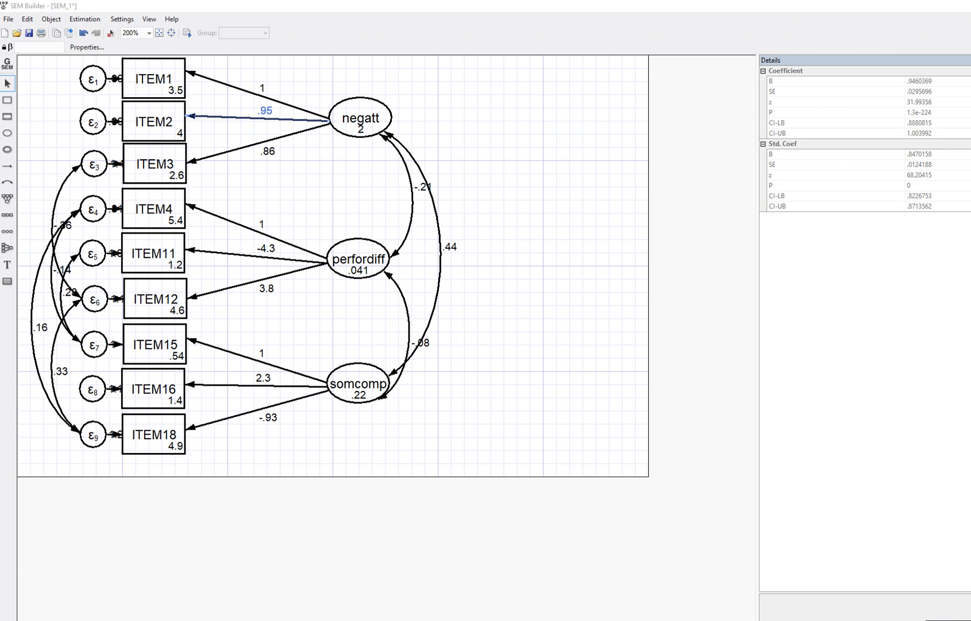
pyautogui.moveTo(908, 88); pyautogui.dragTo(929, 88)
pyautogui.click(412, 202)
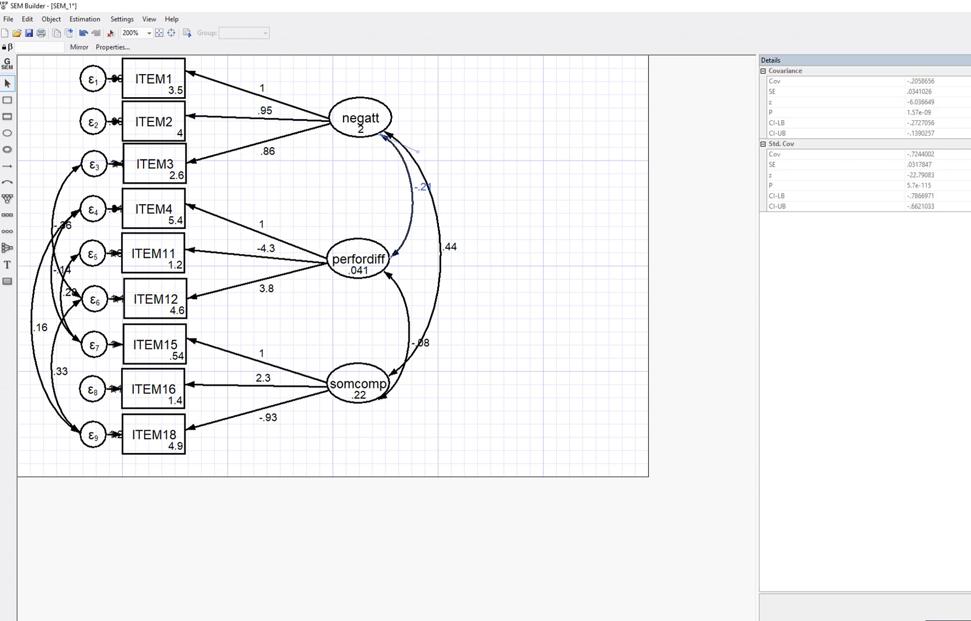
pyautogui.click(440, 247)
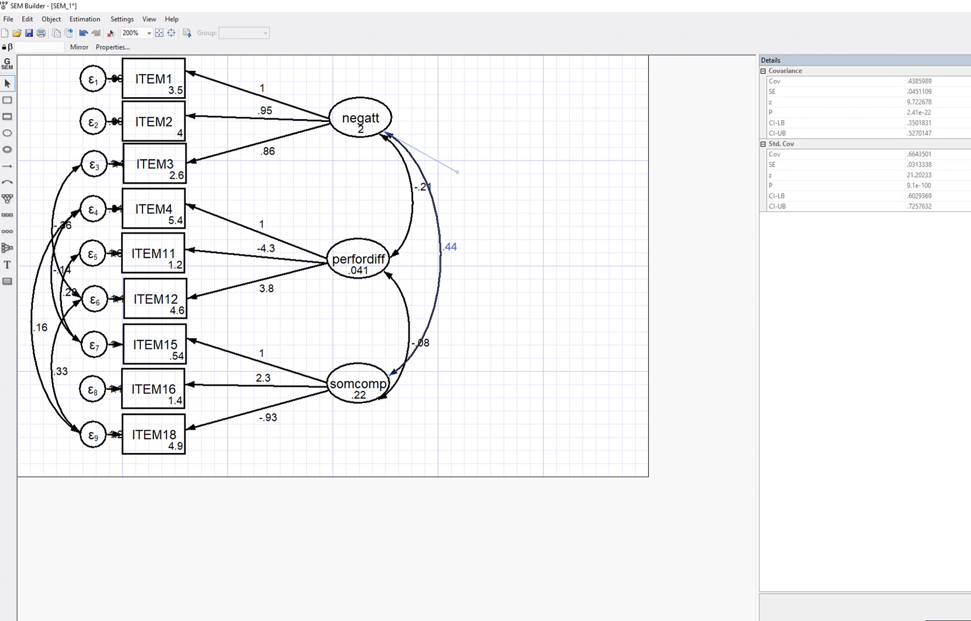
pyautogui.press('Escape')
# Step: Switch to the main Stata window and review the sem output, from the measurement coefficients down to the error and latent covariances
pyautogui.click(334, 620)
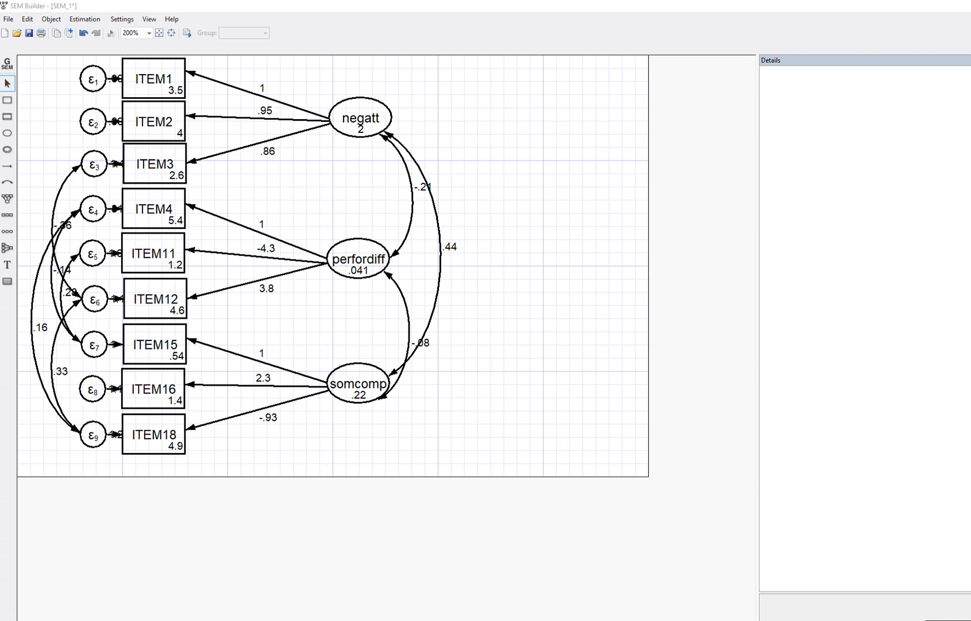
pyautogui.click(274, 586)
pyautogui.scroll(10, 510, 314)
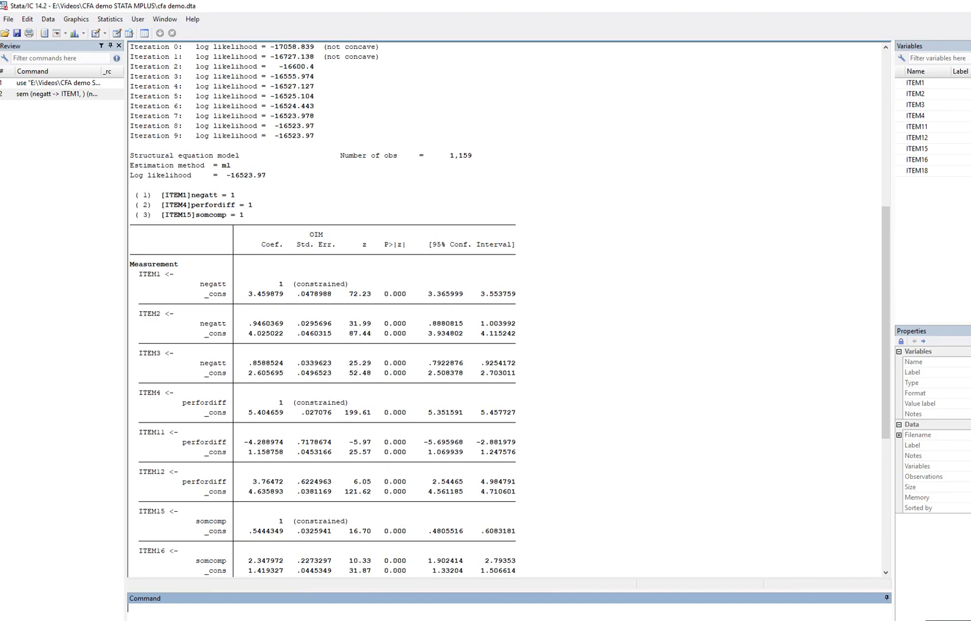
pyautogui.scroll(-4, 509, 313)
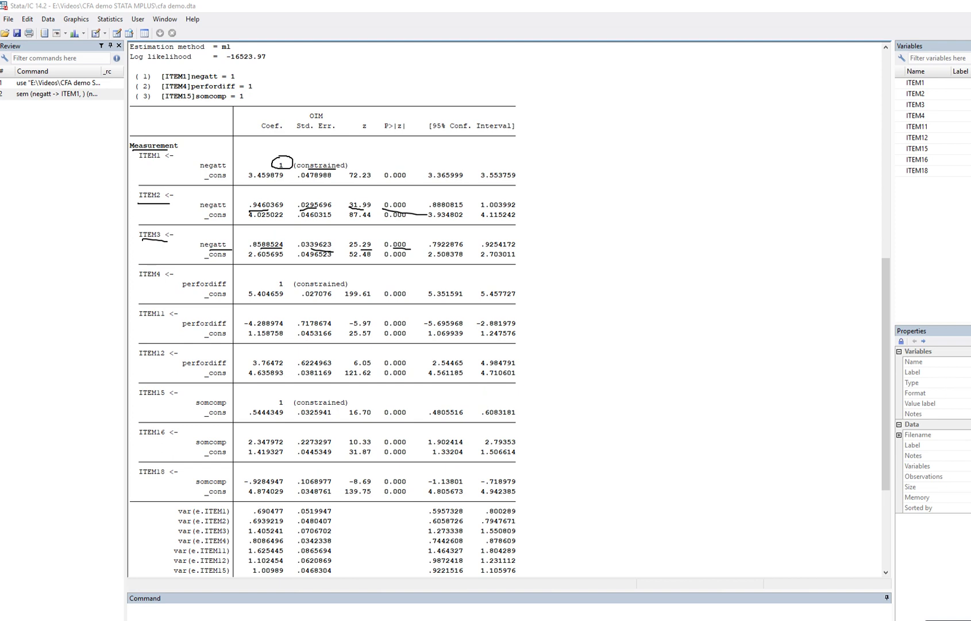
pyautogui.press('e')
pyautogui.scroll(-6, 510, 310)
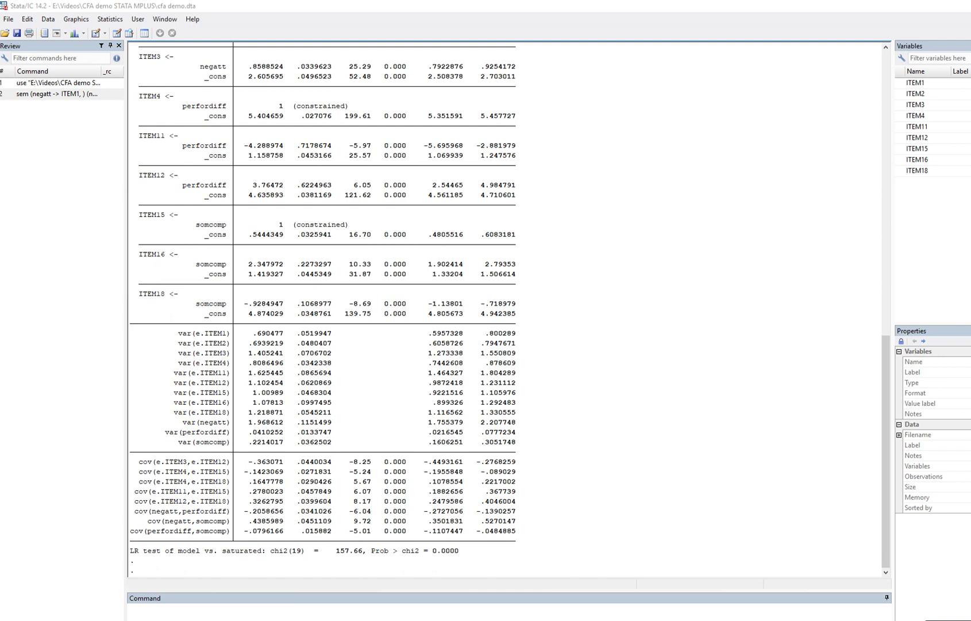
pyautogui.moveTo(139, 470); pyautogui.dragTo(151, 470)
pyautogui.moveTo(412, 460); pyautogui.dragTo(408, 518)
pyautogui.press('Escape')
pyautogui.click(129, 607)
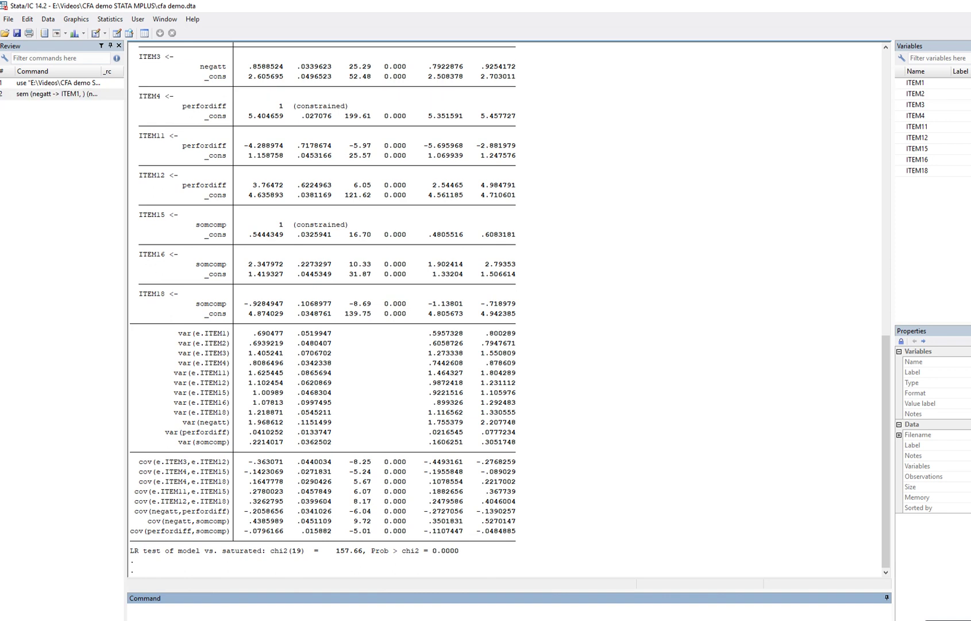
# Step: Run the equation-level goodness-of-fit report (eqgof) for the fitted model from the postestimation commands
pyautogui.click(109, 19)
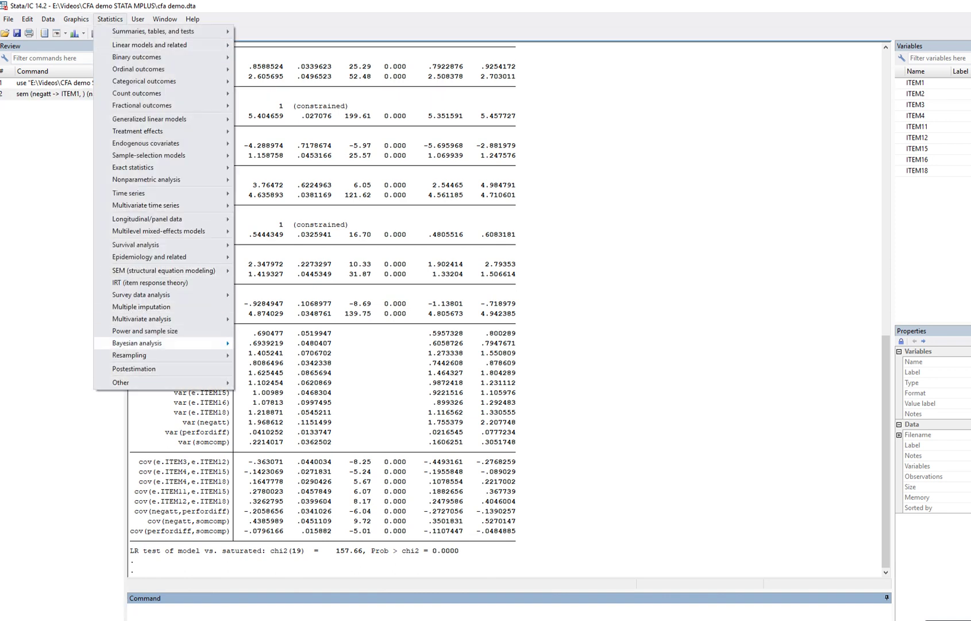
pyautogui.click(133, 368)
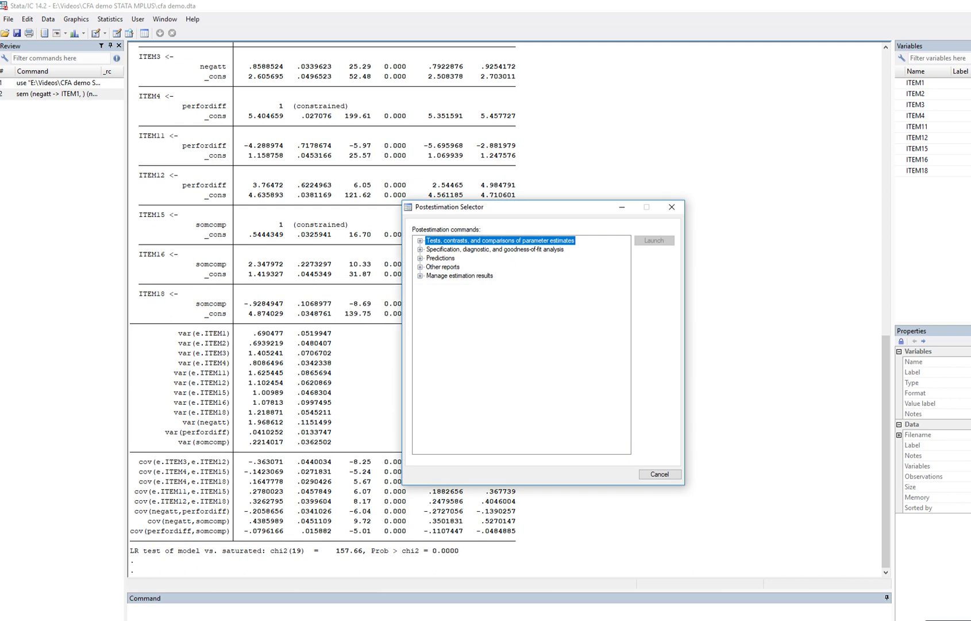
pyautogui.click(494, 248)
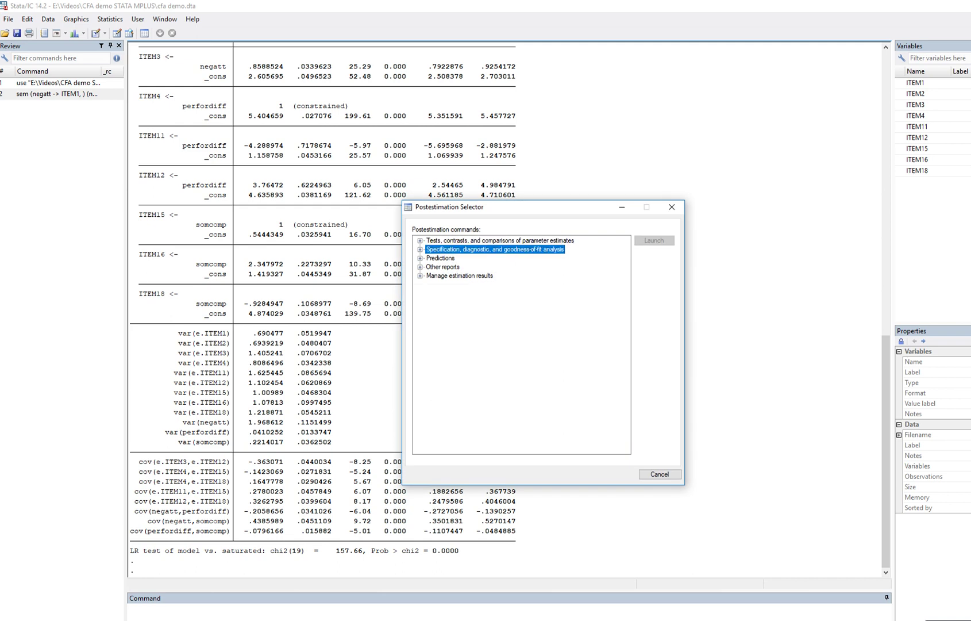
pyautogui.click(420, 248)
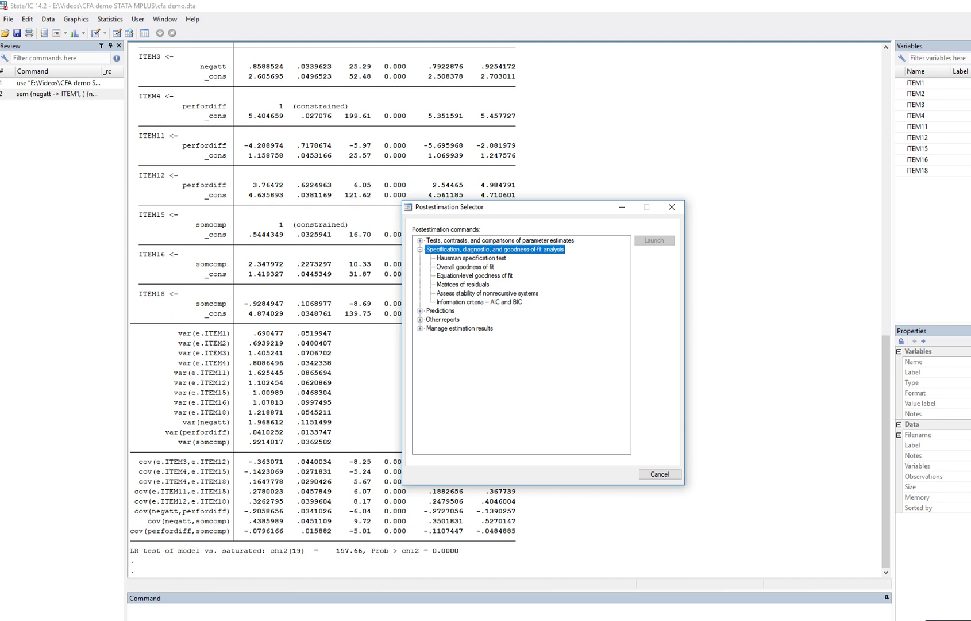
pyautogui.click(475, 275)
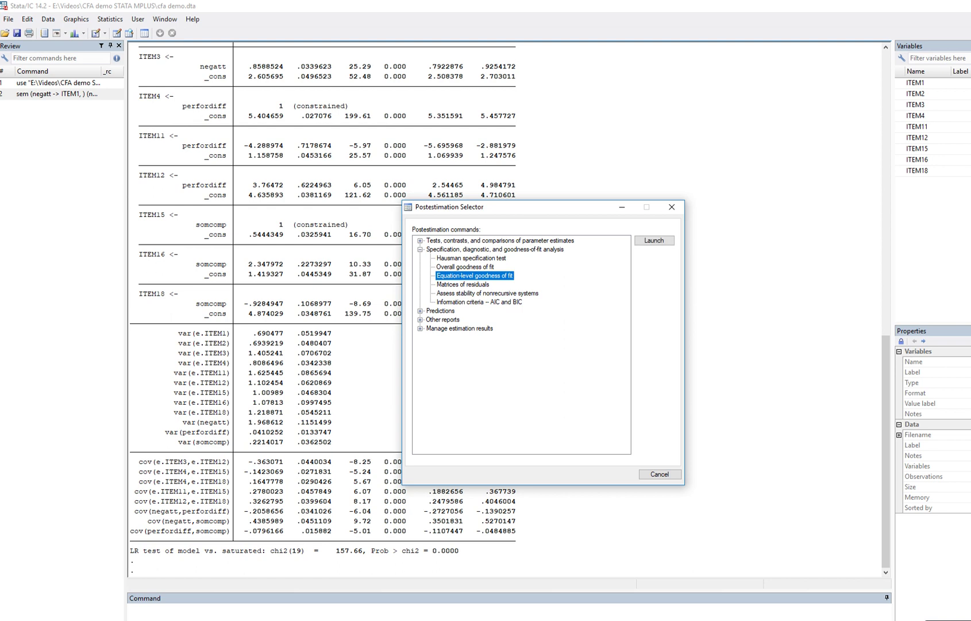
pyautogui.press('Return')
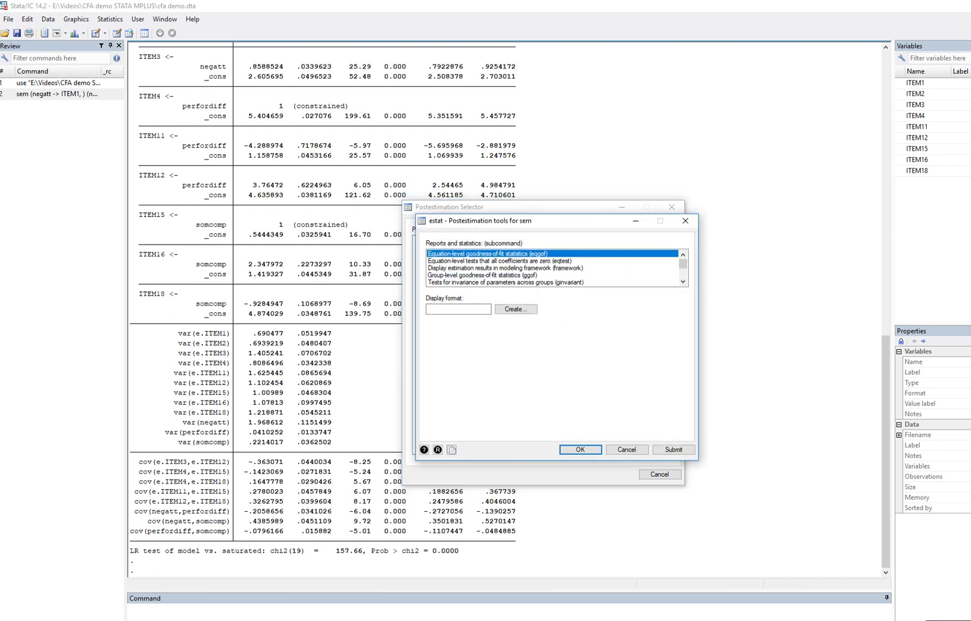
pyautogui.click(581, 449)
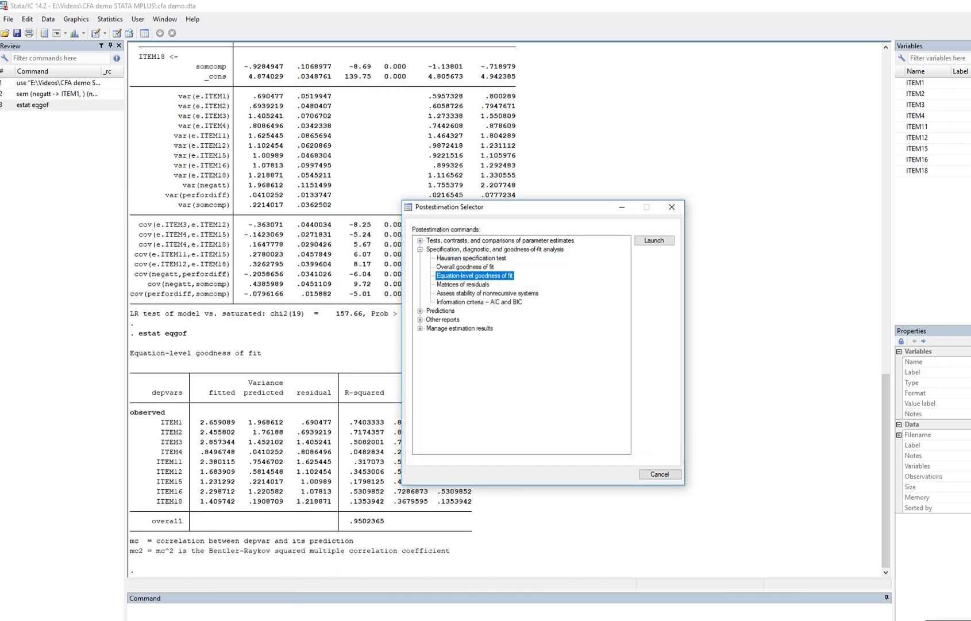
# Step: Run the overall goodness-of-fit report (gof) with all of the available statistics and examine the model chi-square
pyautogui.moveTo(540, 206); pyautogui.dragTo(674, 98)
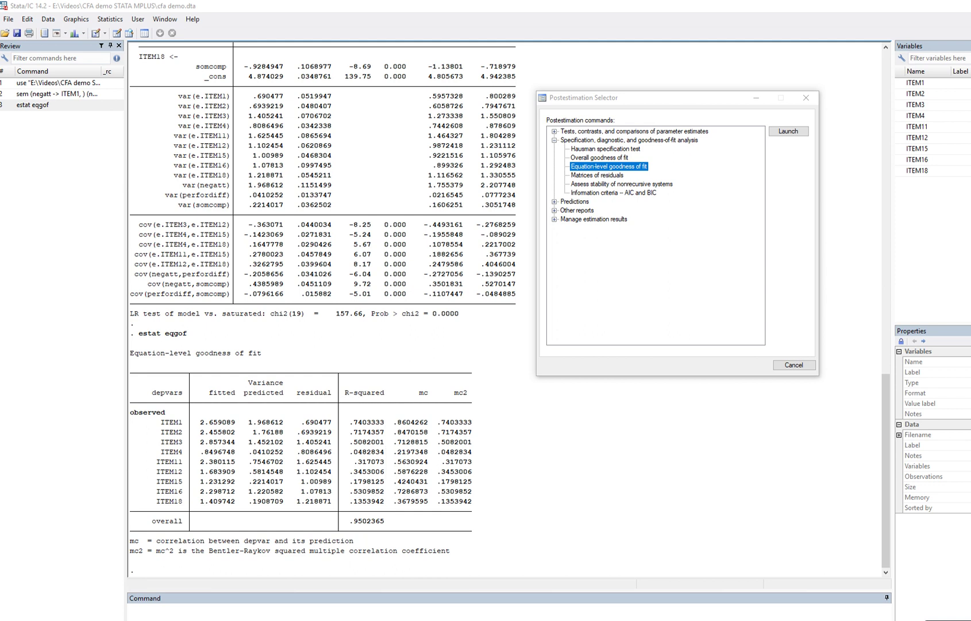
pyautogui.doubleClick(599, 157)
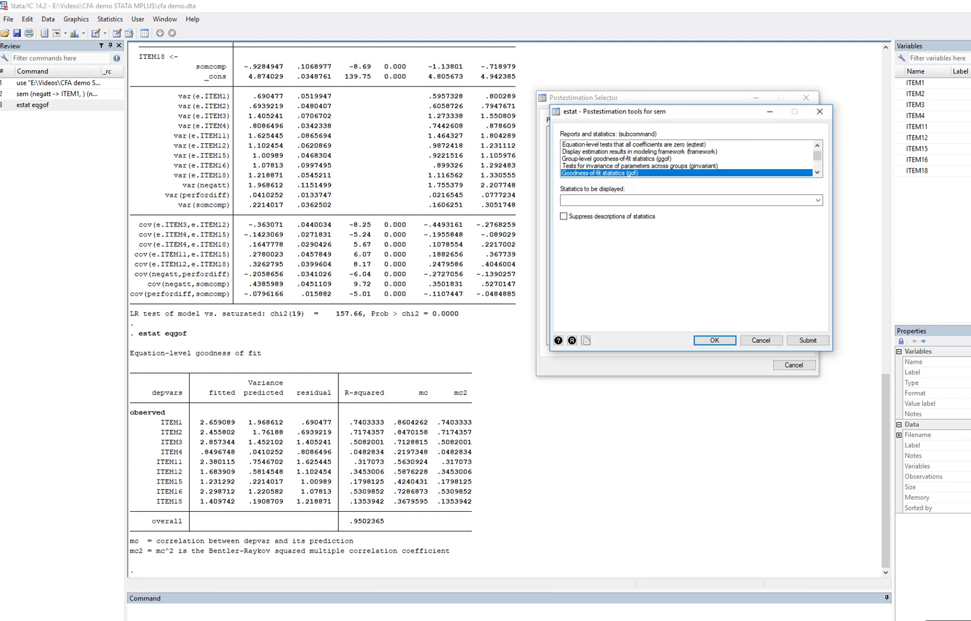
pyautogui.scroll(-1, 686, 158)
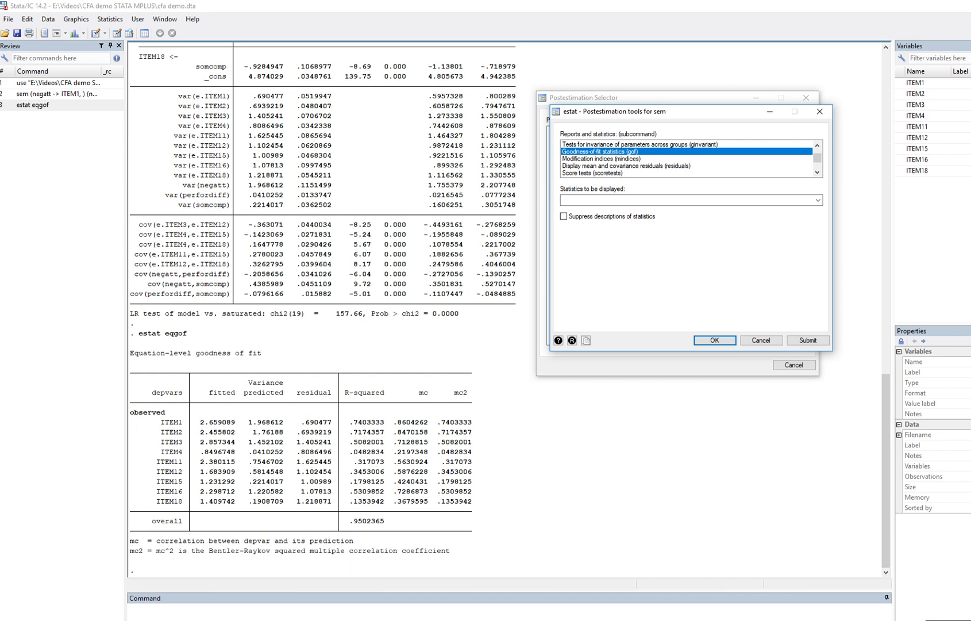
pyautogui.click(818, 200)
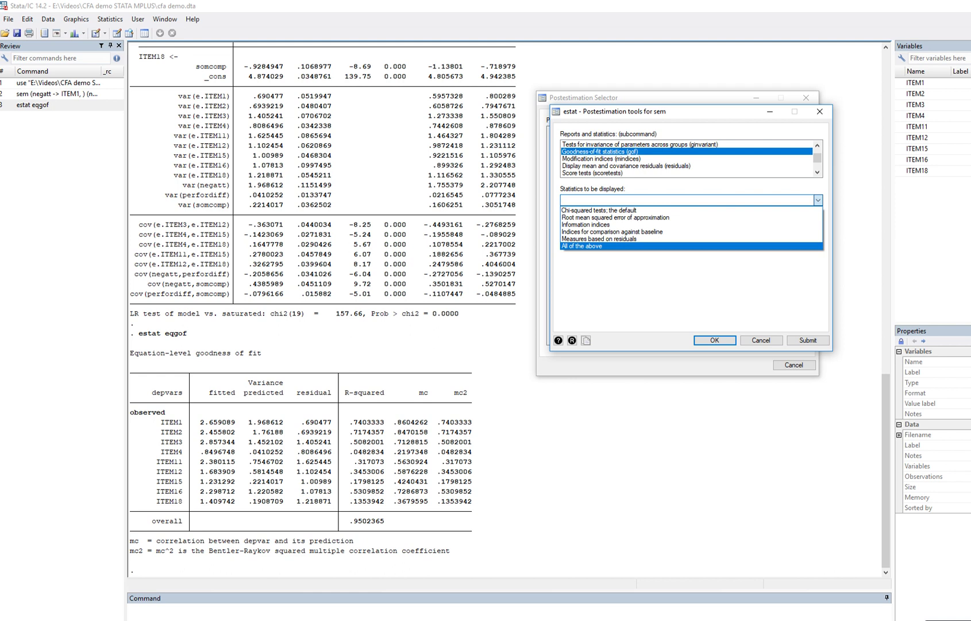
pyautogui.press('Return')
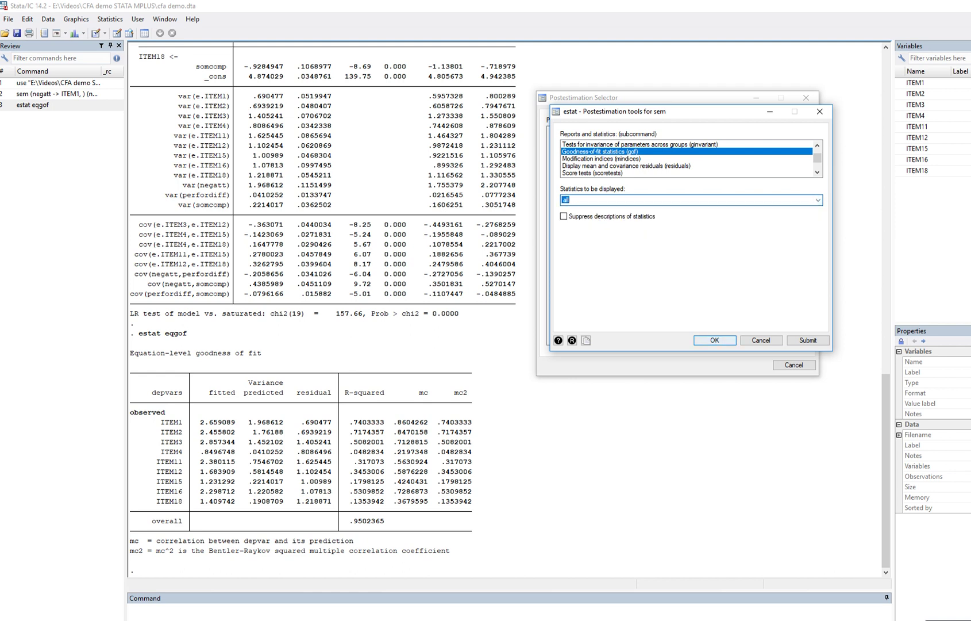
pyautogui.press('Return')
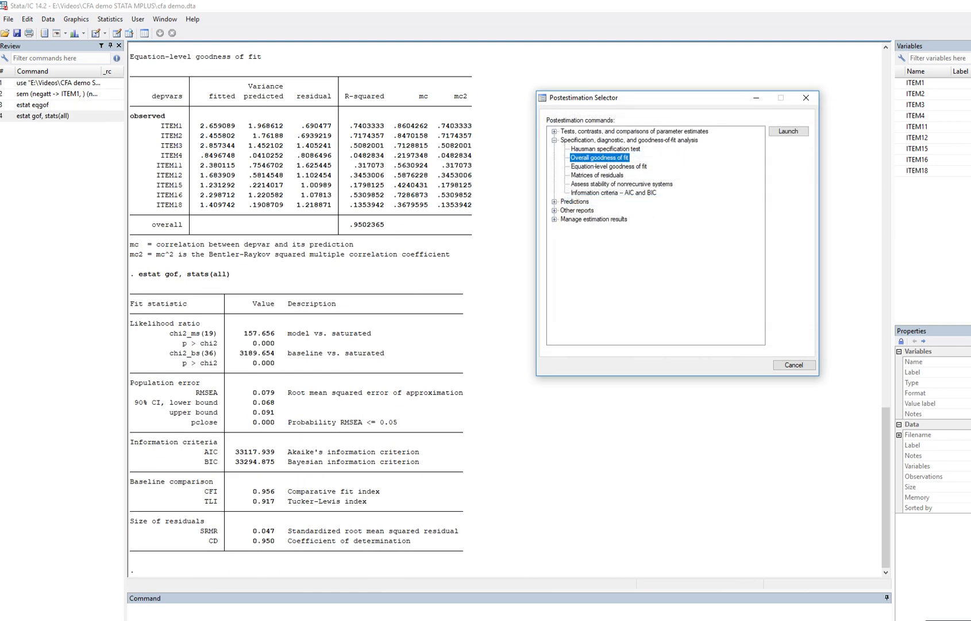
pyautogui.moveTo(170, 338); pyautogui.dragTo(227, 343)
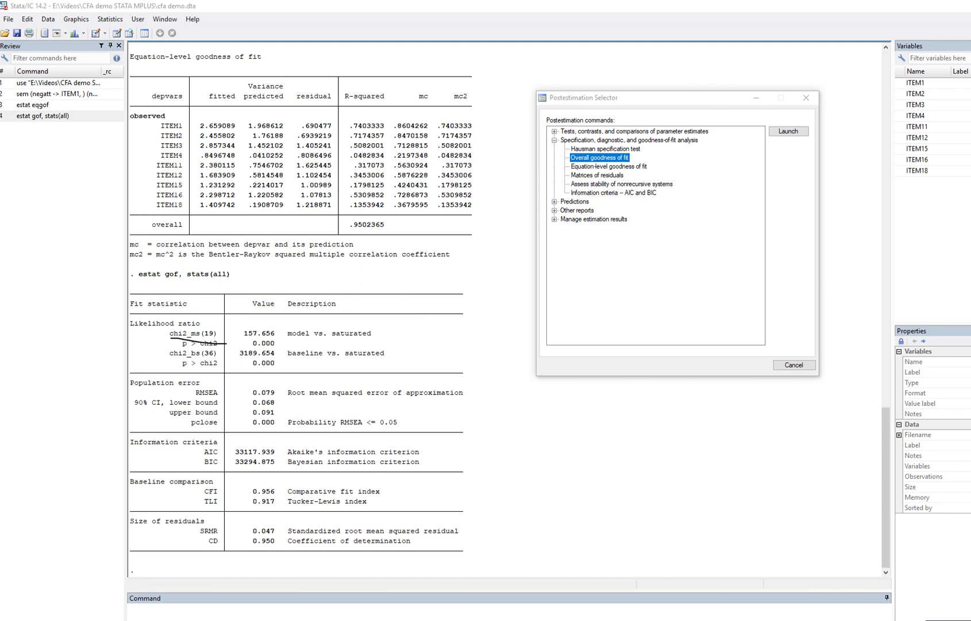
# Step: Examine the model chi-square, RMSEA, CFI and TLI in the overall fit report, and close the postestimation command selector
pyautogui.moveTo(243, 340)
pyautogui.mouseDown()
pyautogui.moveTo(279, 334)
pyautogui.moveTo(266, 347)
pyautogui.moveTo(281, 346)
pyautogui.mouseUp()
pyautogui.moveTo(193, 397)
pyautogui.mouseDown()
pyautogui.moveTo(270, 400)
pyautogui.moveTo(274, 384)
pyautogui.moveTo(242, 400)
pyautogui.mouseUp()
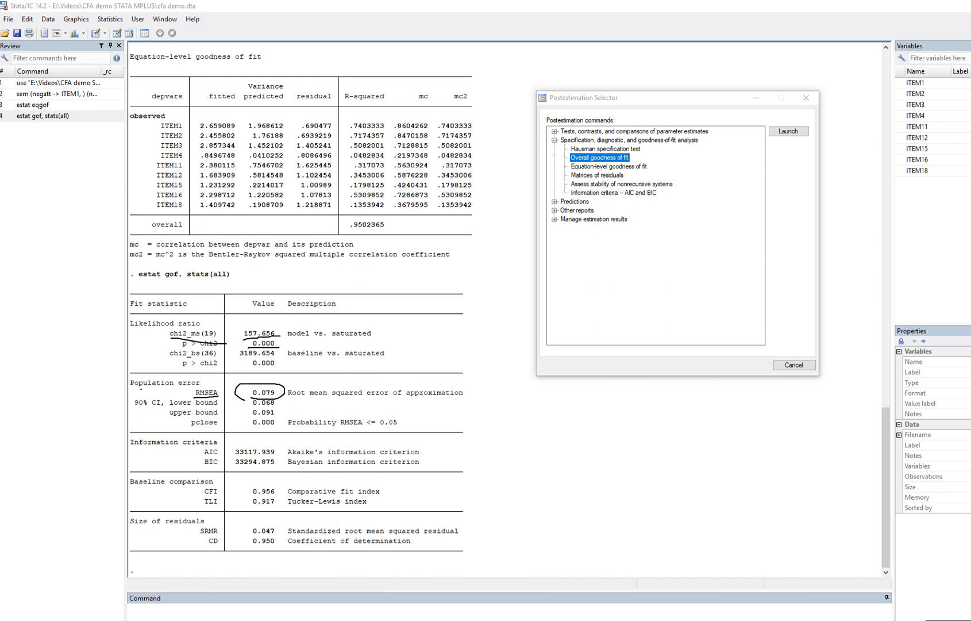
pyautogui.moveTo(253, 397); pyautogui.dragTo(281, 397)
pyautogui.moveTo(205, 496)
pyautogui.mouseDown()
pyautogui.moveTo(233, 491)
pyautogui.moveTo(217, 506)
pyautogui.mouseUp()
pyautogui.moveTo(275, 483)
pyautogui.mouseDown()
pyautogui.moveTo(258, 483)
pyautogui.moveTo(284, 508)
pyautogui.moveTo(269, 483)
pyautogui.mouseUp()
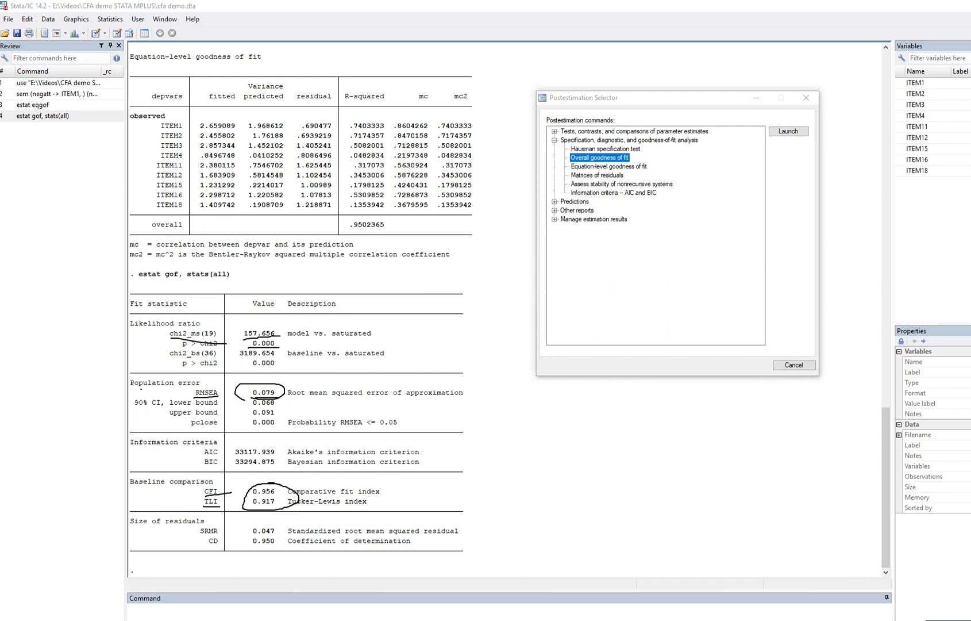
pyautogui.press('Escape')
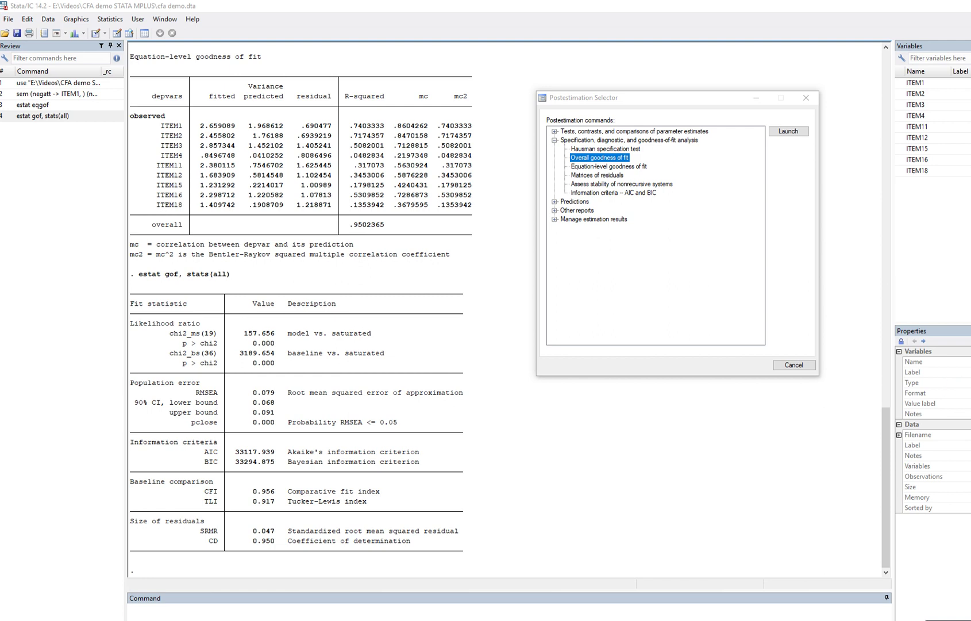
pyautogui.click(806, 97)
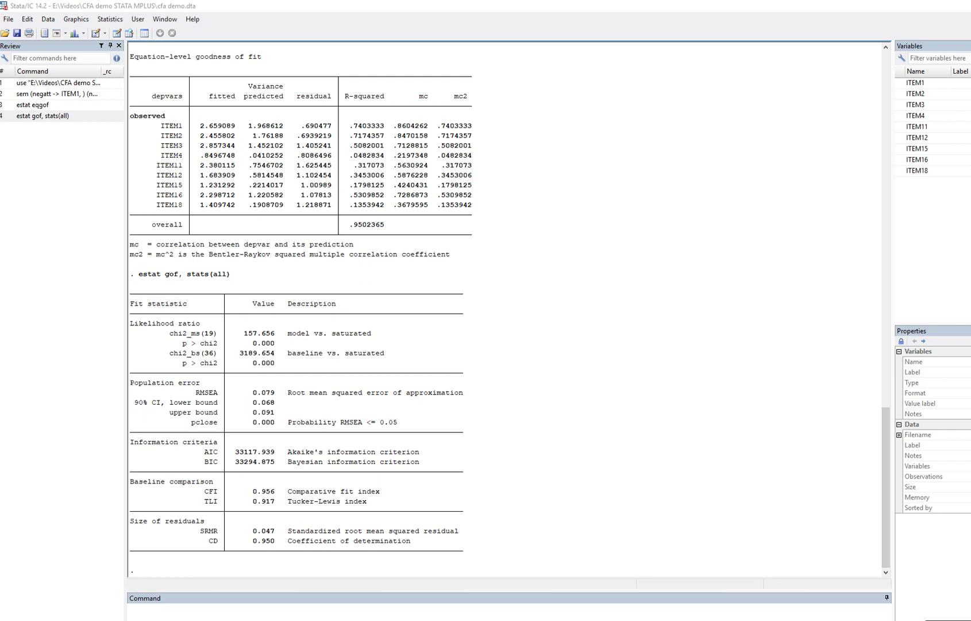
# Step: Rerun the equation-level goodness-of-fit report by entering the command estat eqgof directly
pyautogui.click(110, 19)
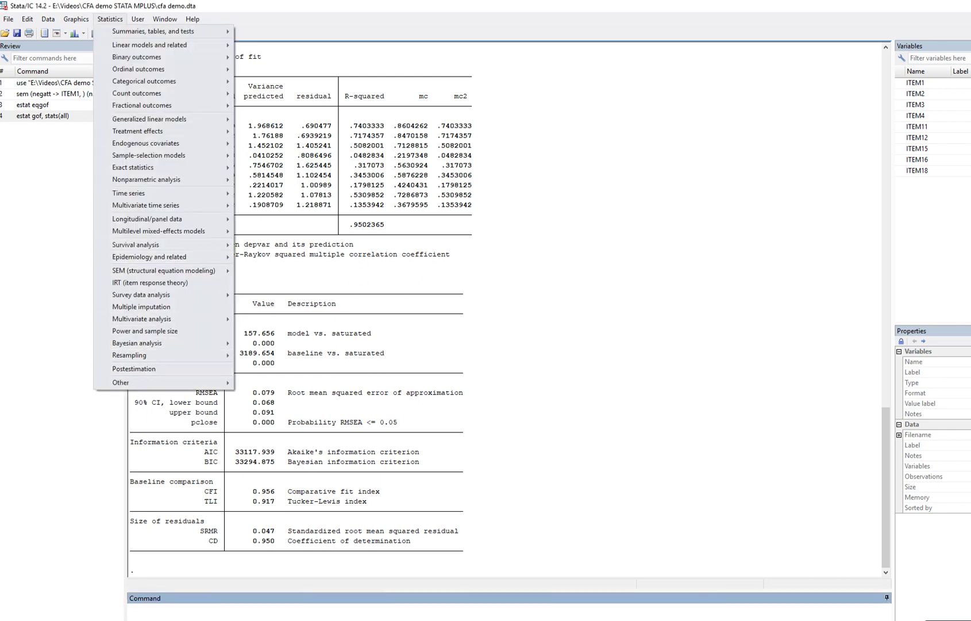
pyautogui.press('Escape')
pyautogui.scroll(4, 509, 308)
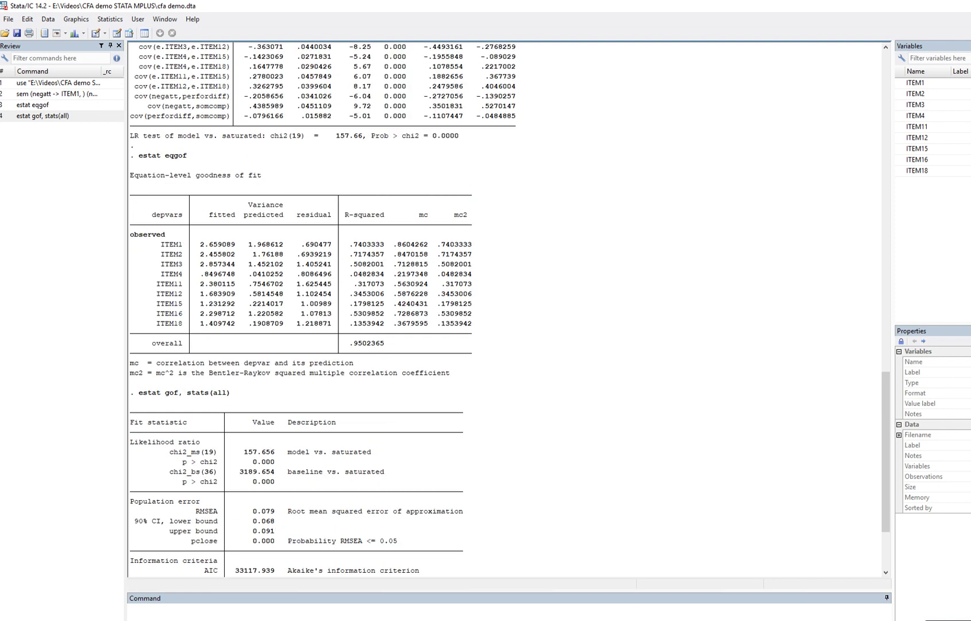
pyautogui.moveTo(138, 155); pyautogui.dragTo(187, 156)
pyautogui.click(129, 608)
pyautogui.write('e')
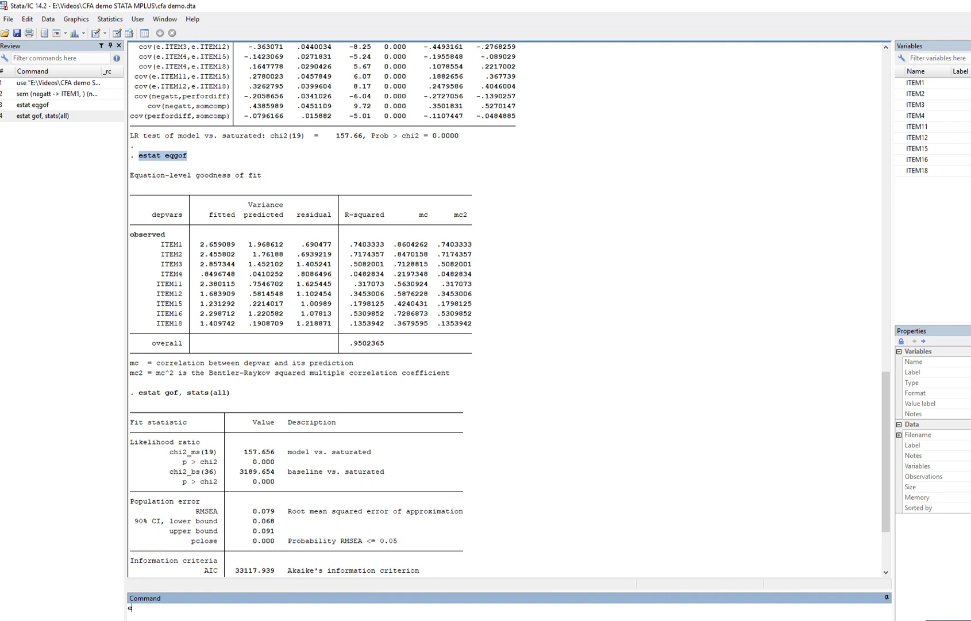
pyautogui.write('stat eqgof')
pyautogui.press('Return')
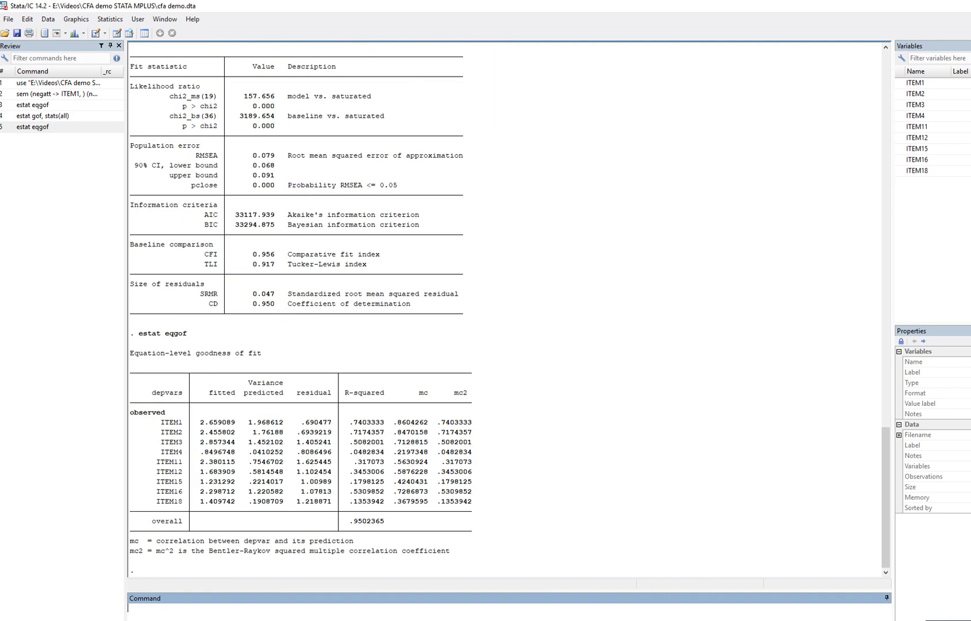
# Step: Rerun the overall fit report with all statistics by entering the command estat gof,stats(all)
pyautogui.scroll(5, 510, 308)
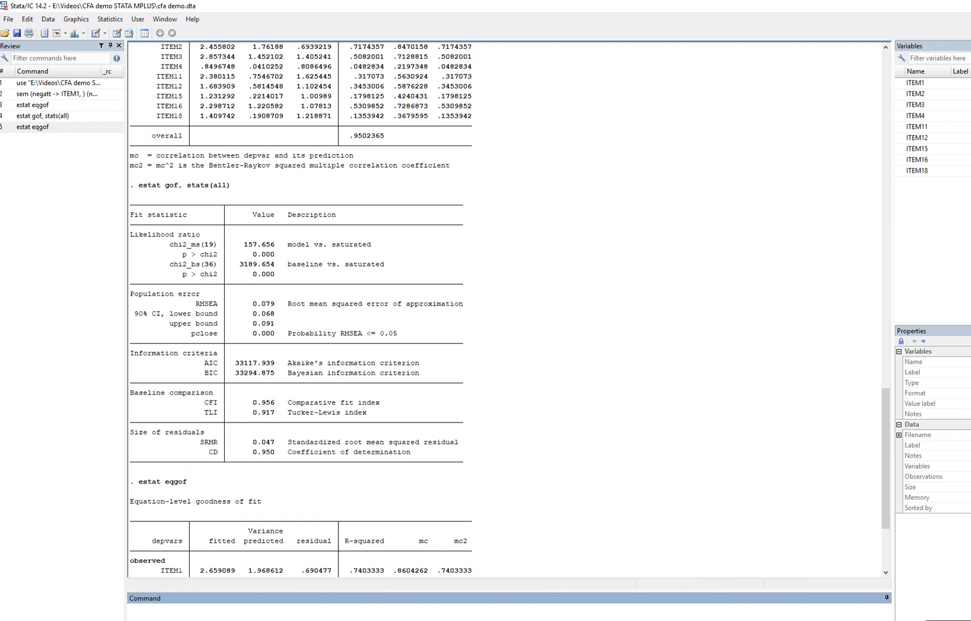
pyautogui.moveTo(138, 185); pyautogui.dragTo(231, 185)
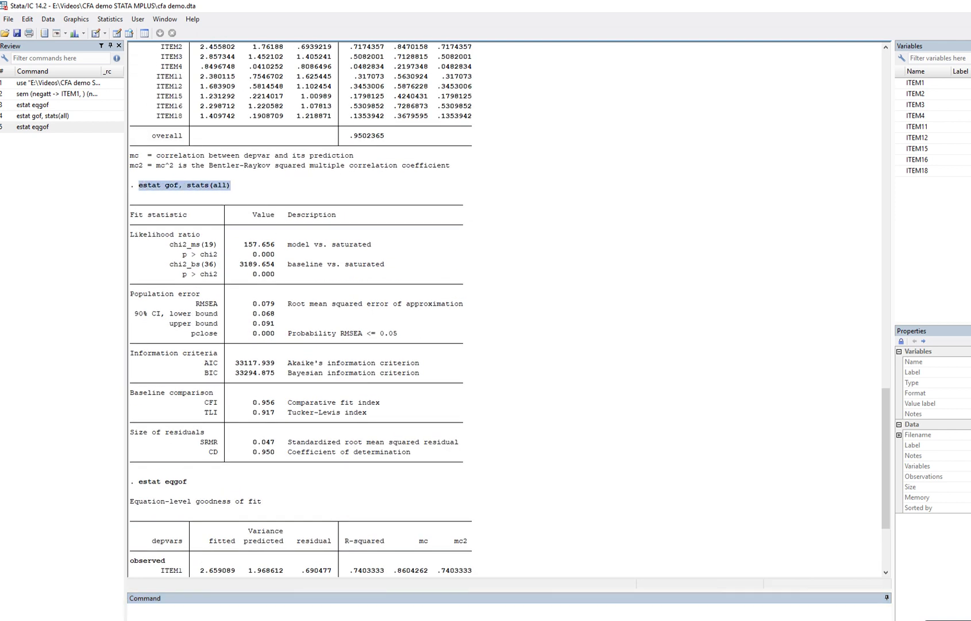
pyautogui.scroll(-1, 510, 308)
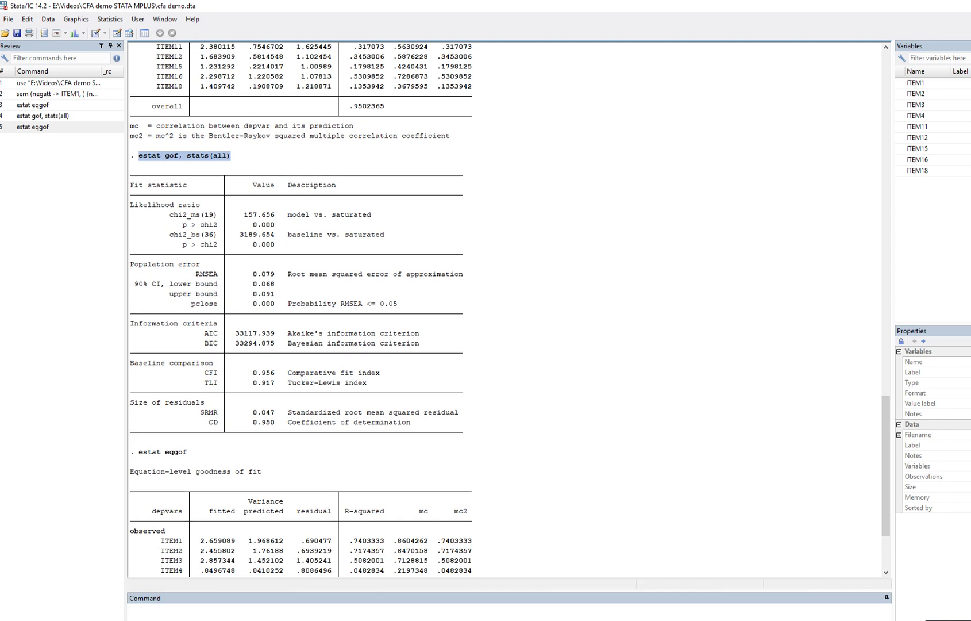
pyautogui.click(130, 607)
pyautogui.write('estat gof,stats(all)')
pyautogui.press('Return')
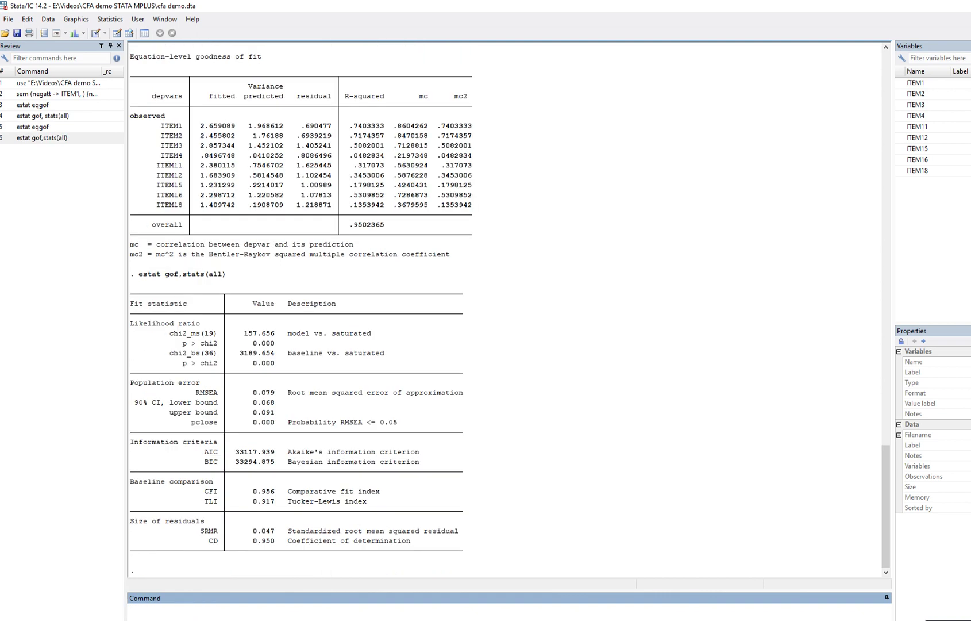
# Step: Switch to the SEM Builder and re-estimate the model by maximum likelihood, with standardized coefficients and values displayed
pyautogui.click(393, 592)
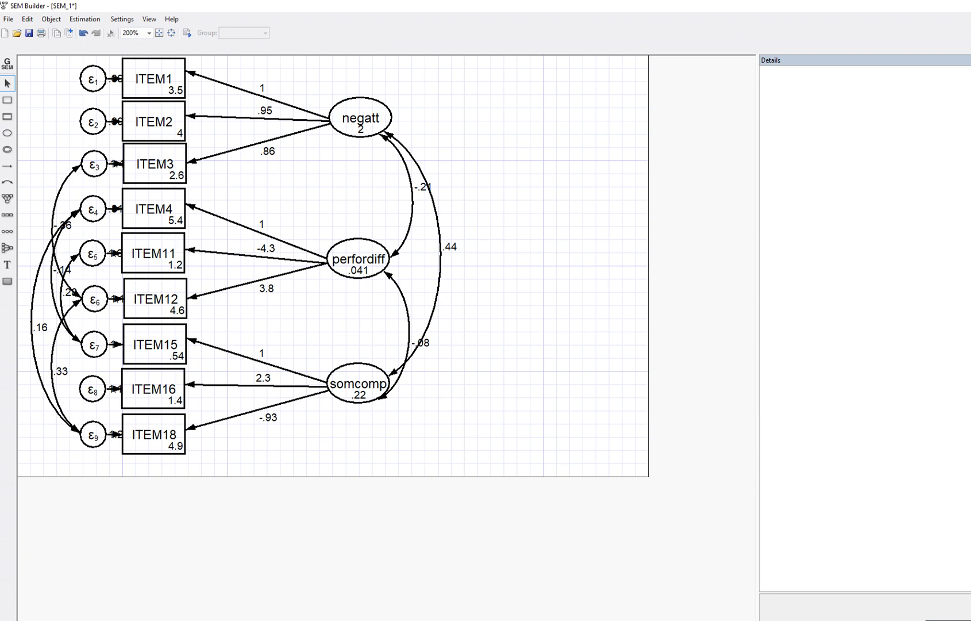
pyautogui.click(85, 19)
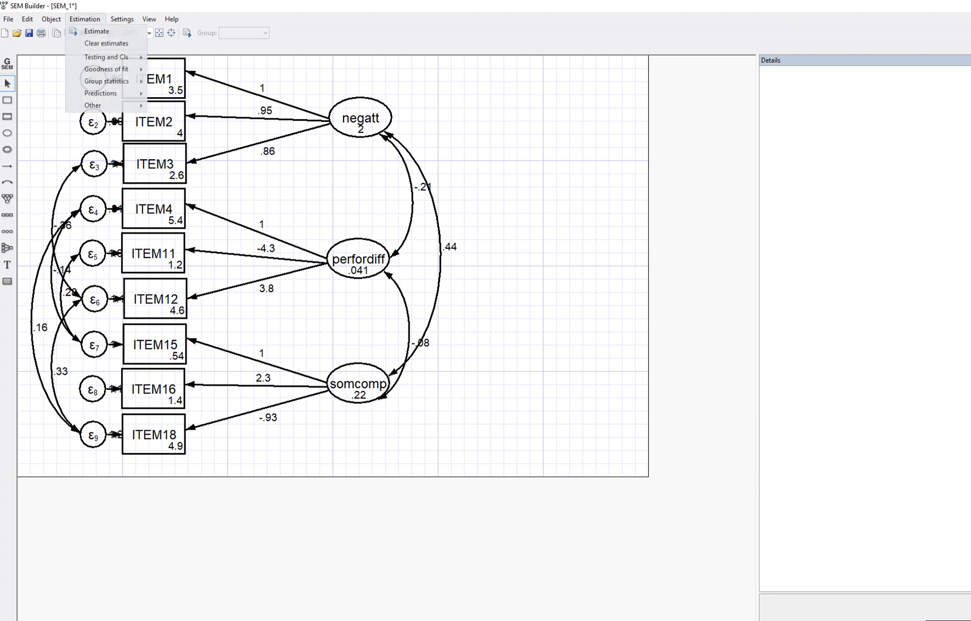
pyautogui.click(73, 32)
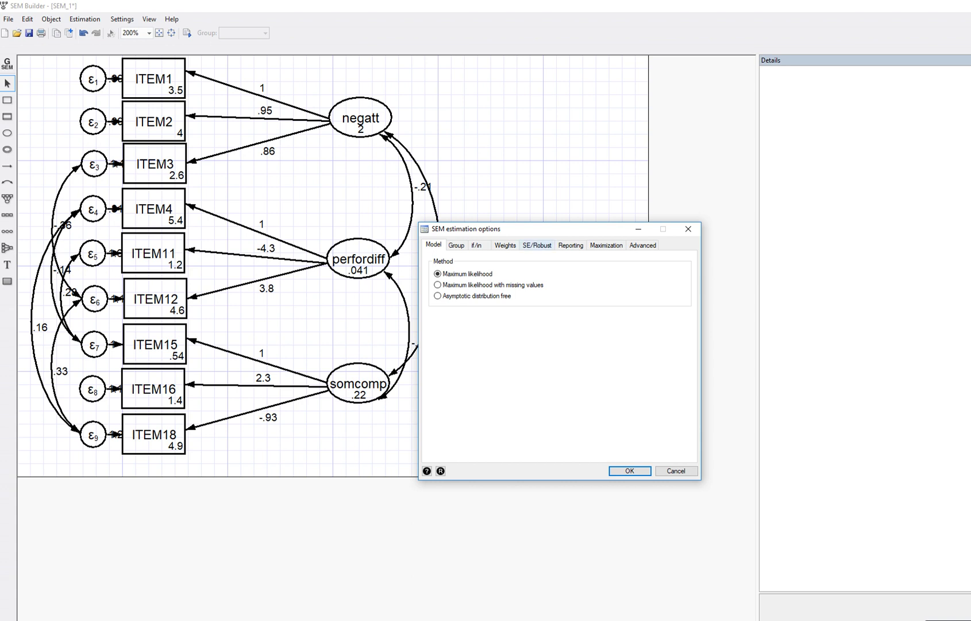
pyautogui.click(570, 245)
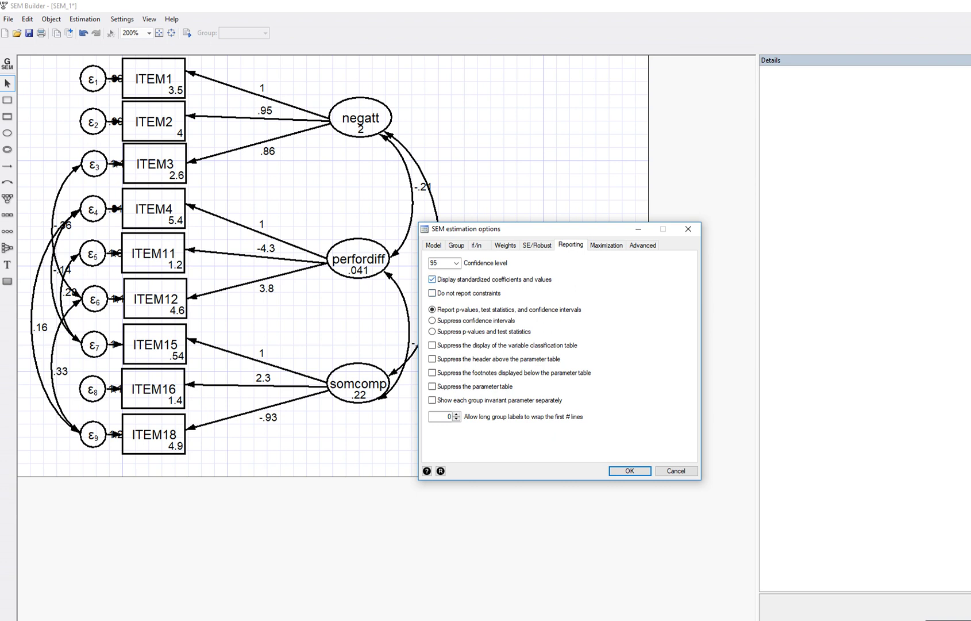
pyautogui.click(630, 470)
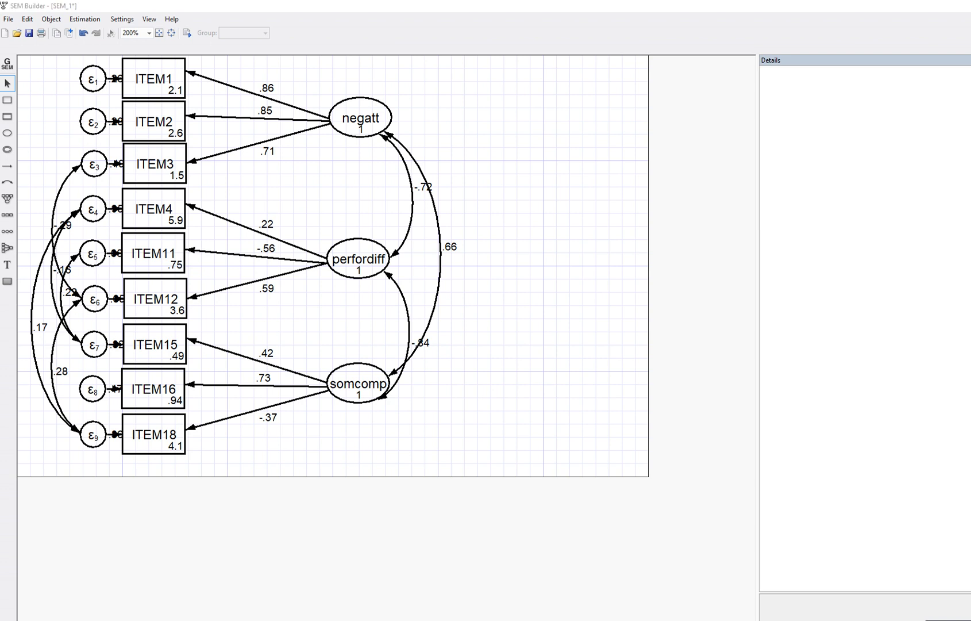
# Step: Examine the standardized loadings of negatt's three items in the diagram and the estimate details of its path to ITEM1
pyautogui.moveTo(357, 95)
pyautogui.mouseDown()
pyautogui.moveTo(332, 119)
pyautogui.moveTo(396, 122)
pyautogui.moveTo(361, 96)
pyautogui.mouseUp()
pyautogui.moveTo(270, 70)
pyautogui.mouseDown()
pyautogui.moveTo(252, 179)
pyautogui.moveTo(274, 88)
pyautogui.mouseUp()
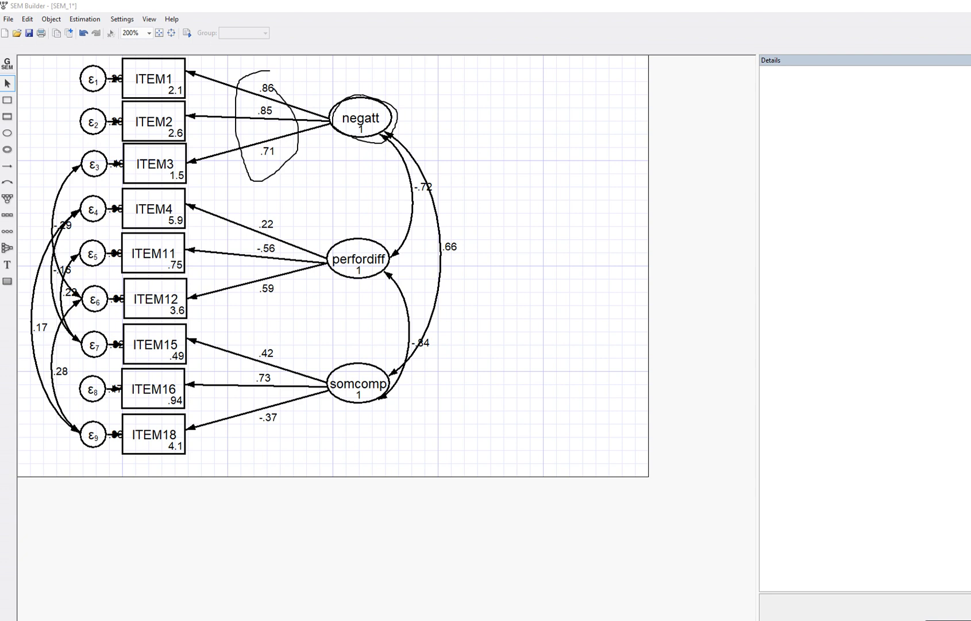
pyautogui.press('Escape')
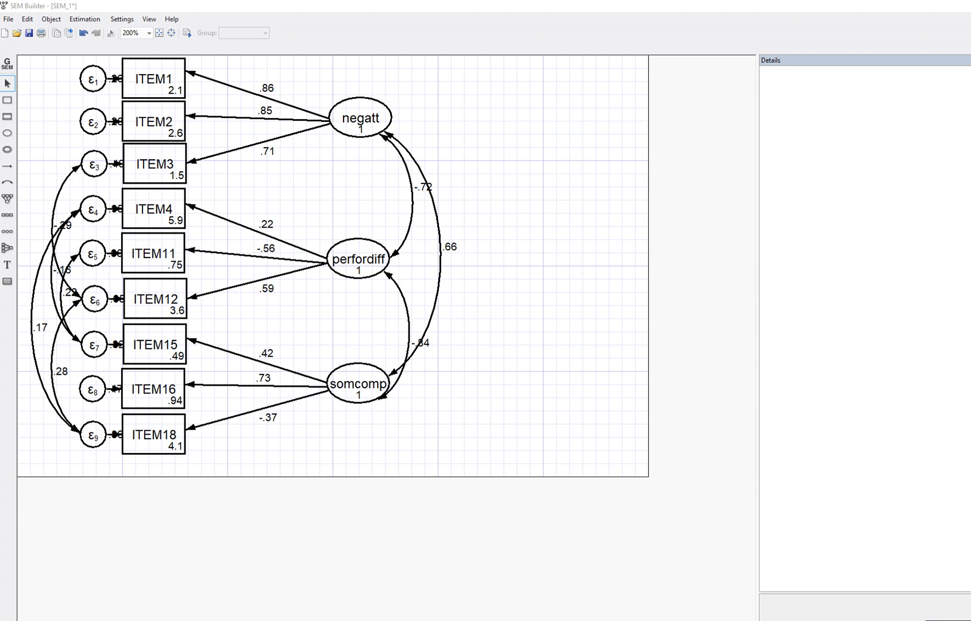
pyautogui.click(266, 88)
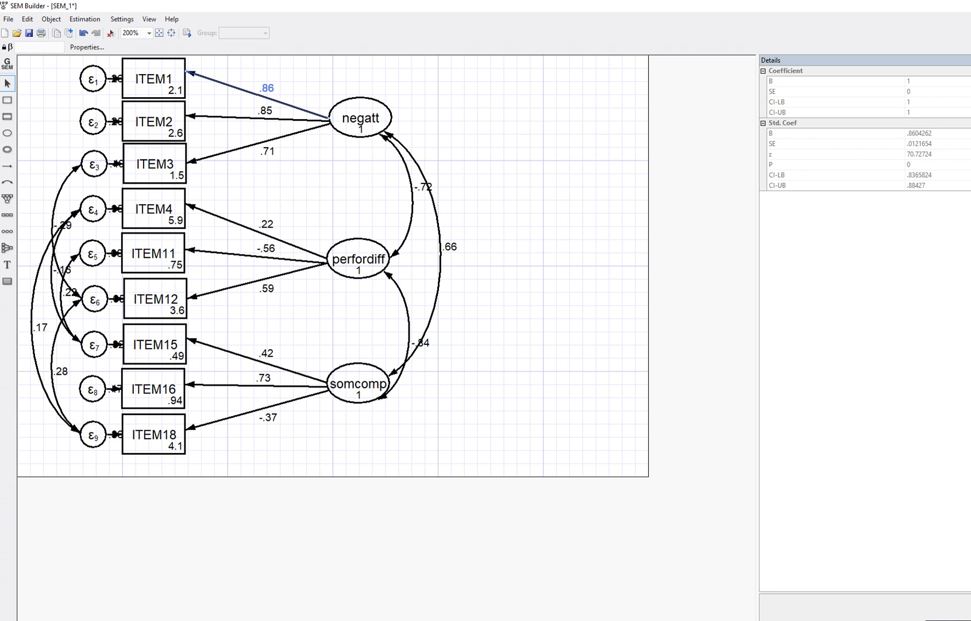
# Step: Compare the unstandardized and standardized estimates in the details of the negatt to ITEM2 path
pyautogui.click(265, 110)
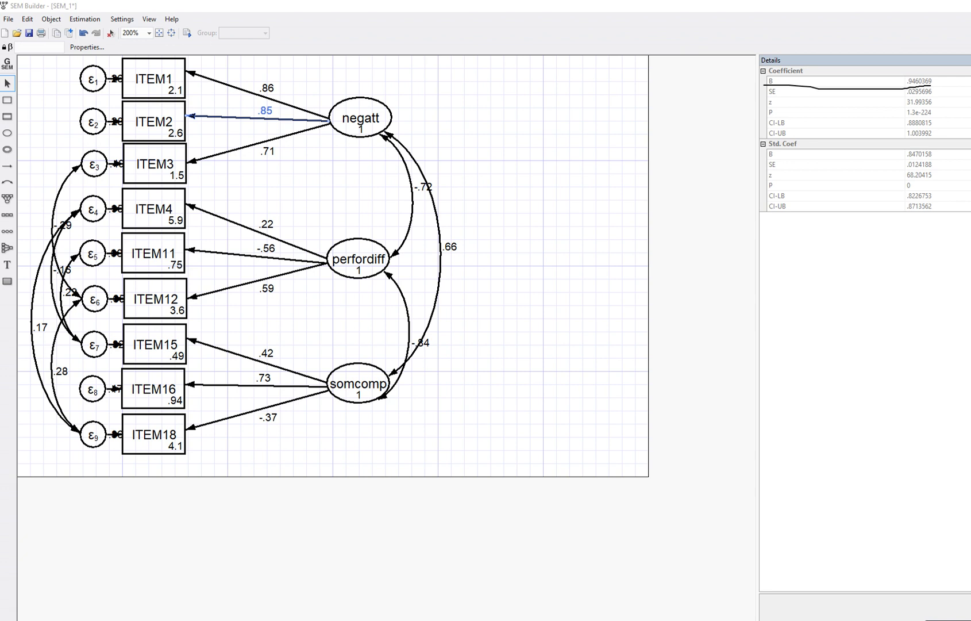
pyautogui.moveTo(769, 94)
pyautogui.mouseDown()
pyautogui.moveTo(788, 94)
pyautogui.moveTo(778, 108)
pyautogui.moveTo(788, 116)
pyautogui.mouseUp()
pyautogui.moveTo(914, 120); pyautogui.dragTo(934, 118)
pyautogui.moveTo(762, 162); pyautogui.dragTo(788, 160)
pyautogui.moveTo(895, 157)
pyautogui.mouseDown()
pyautogui.moveTo(935, 166)
pyautogui.moveTo(503, 79)
pyautogui.moveTo(289, 105)
pyautogui.mouseUp()
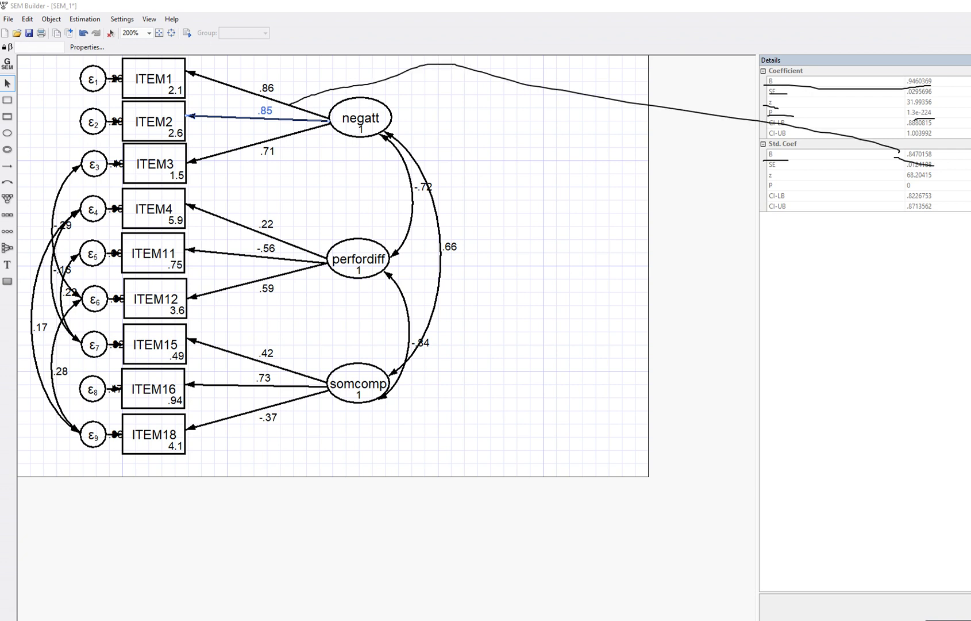
pyautogui.press('Escape')
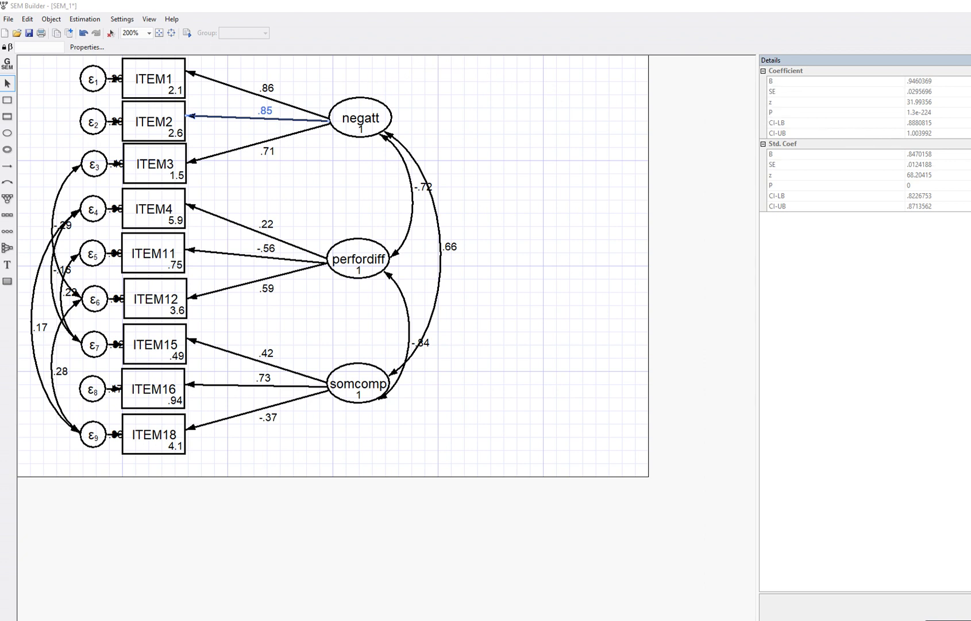
# Step: Recheck the unstandardized coefficient of the negatt to ITEM1 path and deselect the path
pyautogui.click(258, 95)
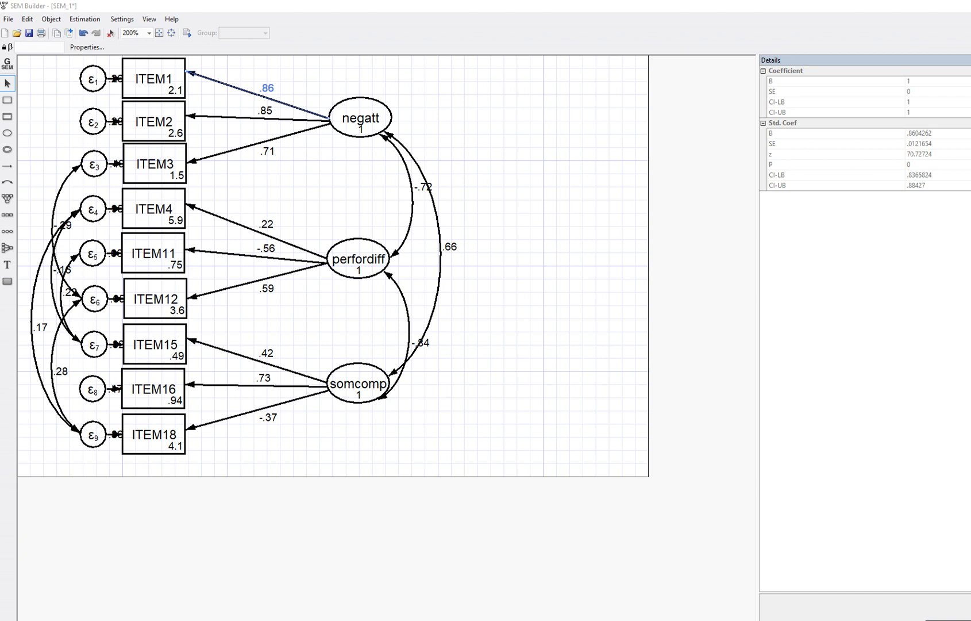
pyautogui.moveTo(899, 85); pyautogui.dragTo(923, 85)
pyautogui.press('Escape')
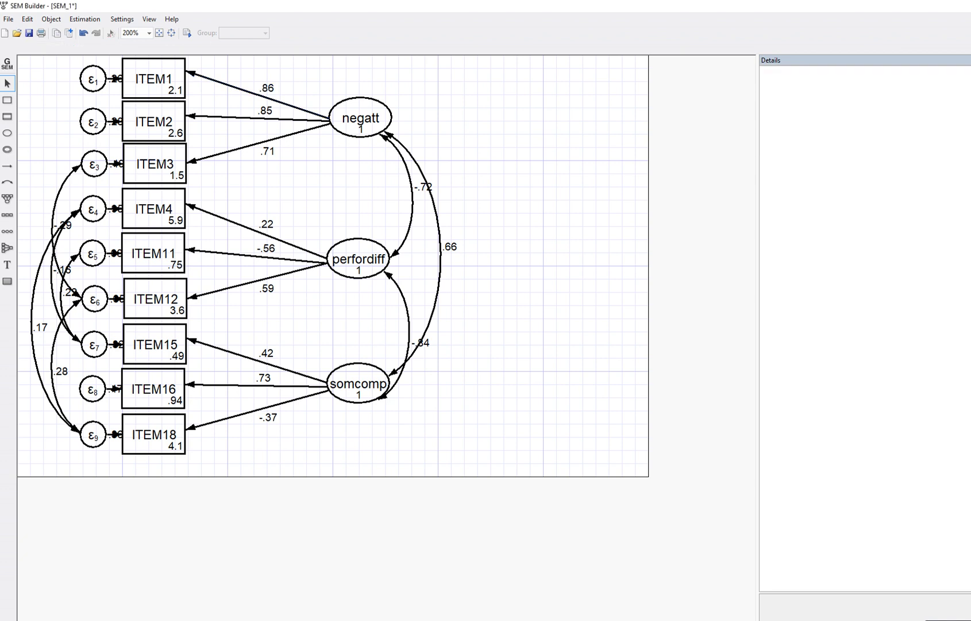
# Step: Switch to the main Stata window and review the standardized sem output, from the measurement coefficients down to the variances and covariances
pyautogui.moveTo(332, 620)
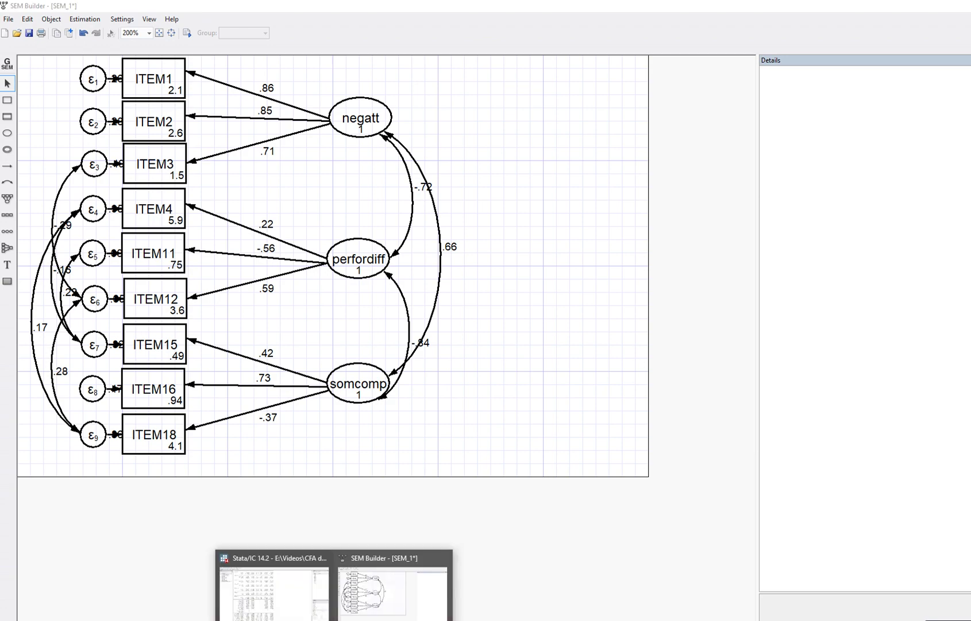
pyautogui.click(273, 592)
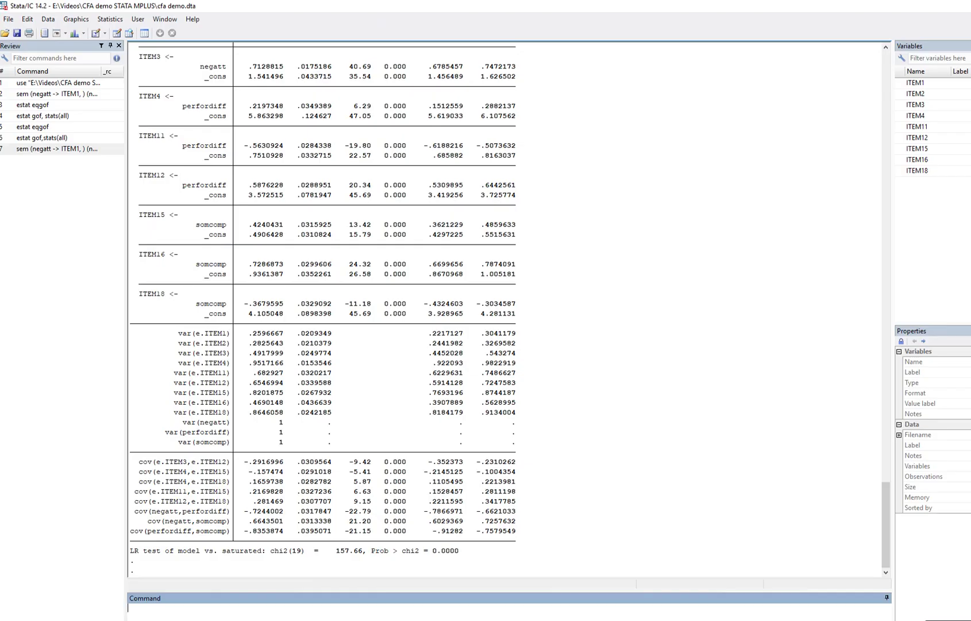
pyautogui.scroll(10, 506, 311)
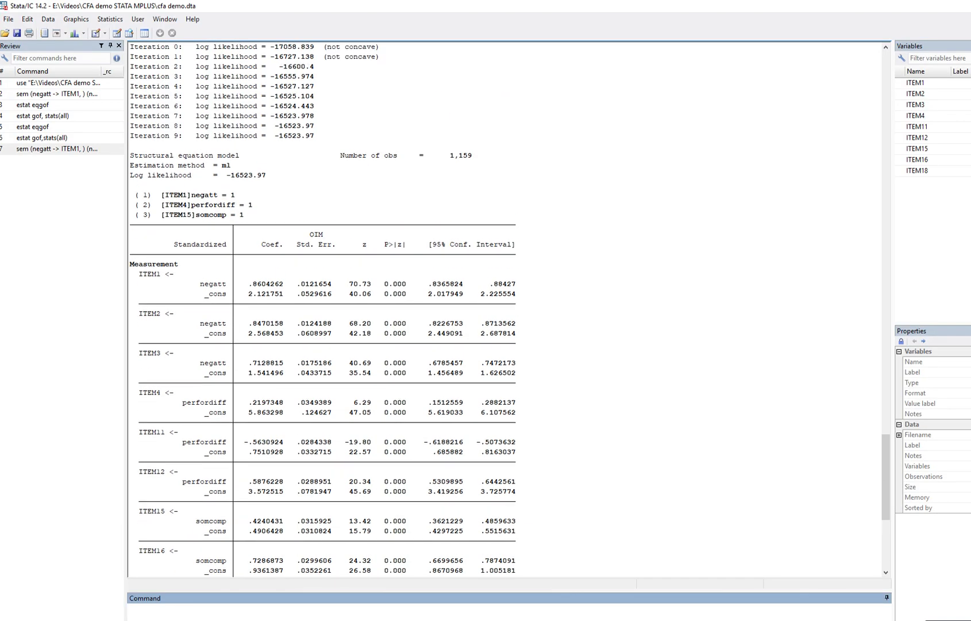
pyautogui.scroll(-1, 505, 310)
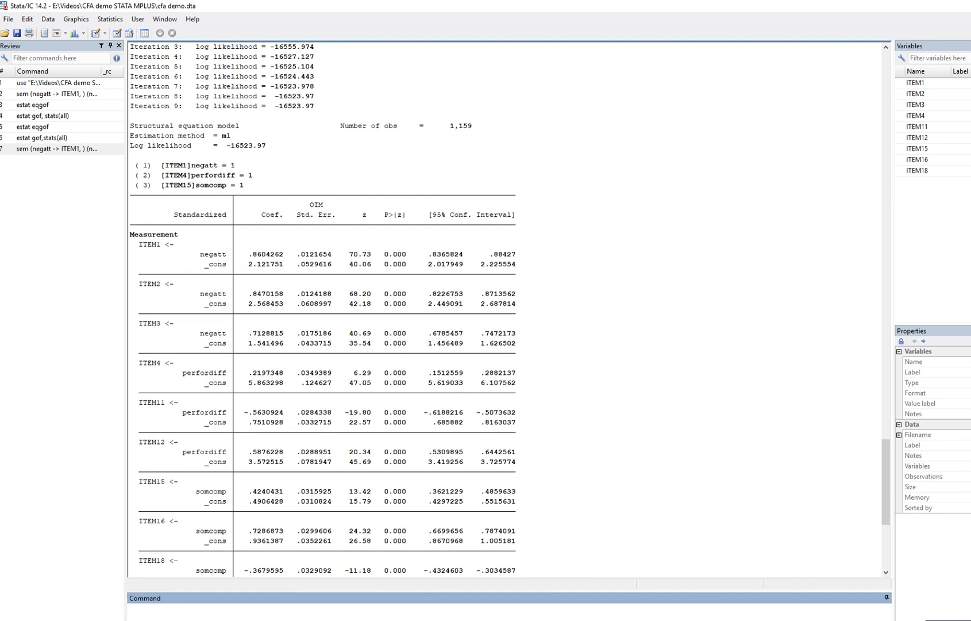
pyautogui.scroll(-1, 506, 310)
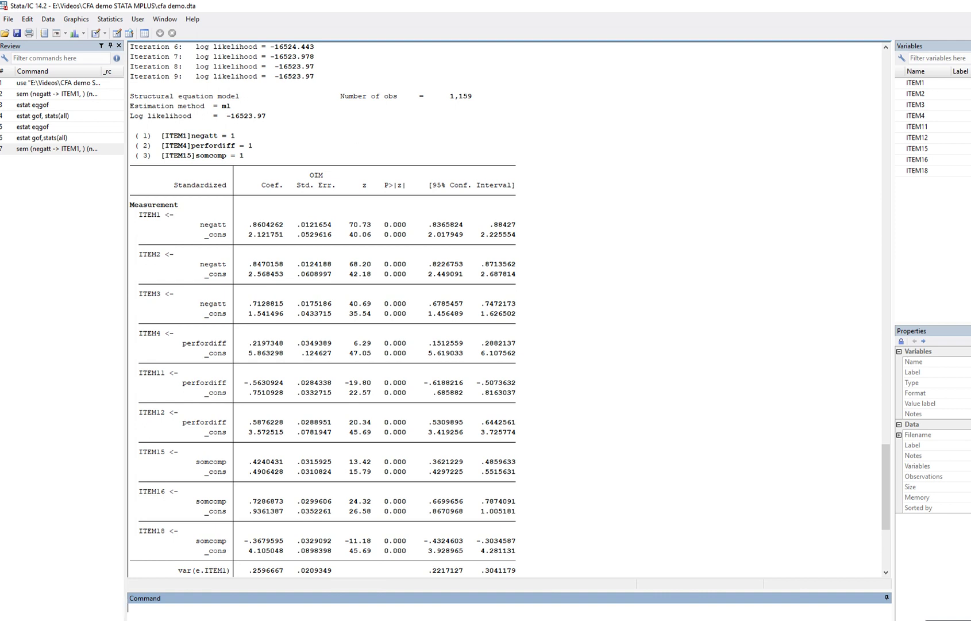
pyautogui.scroll(-8, 509, 308)
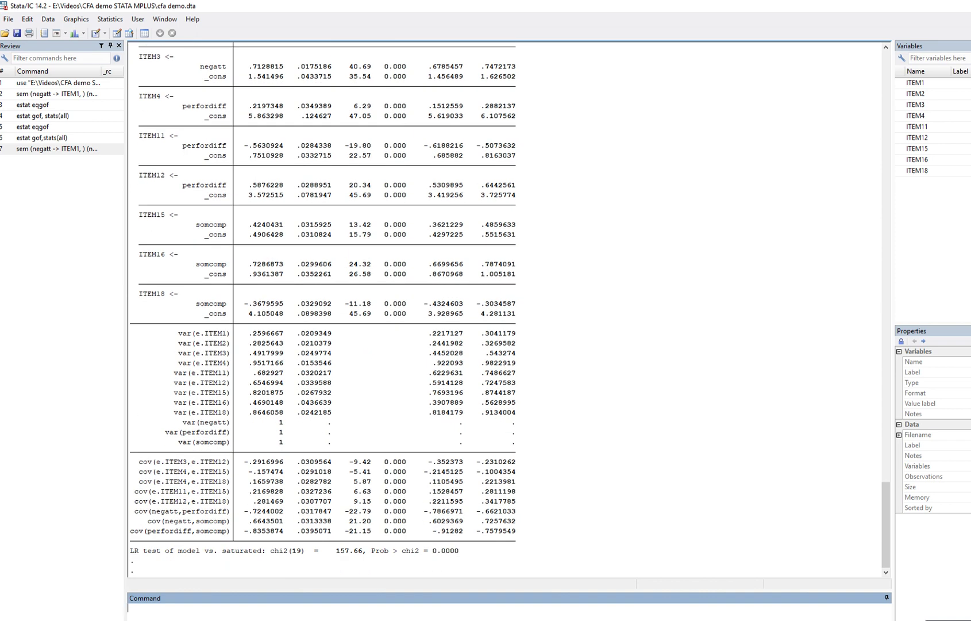
pyautogui.scroll(11, 506, 310)
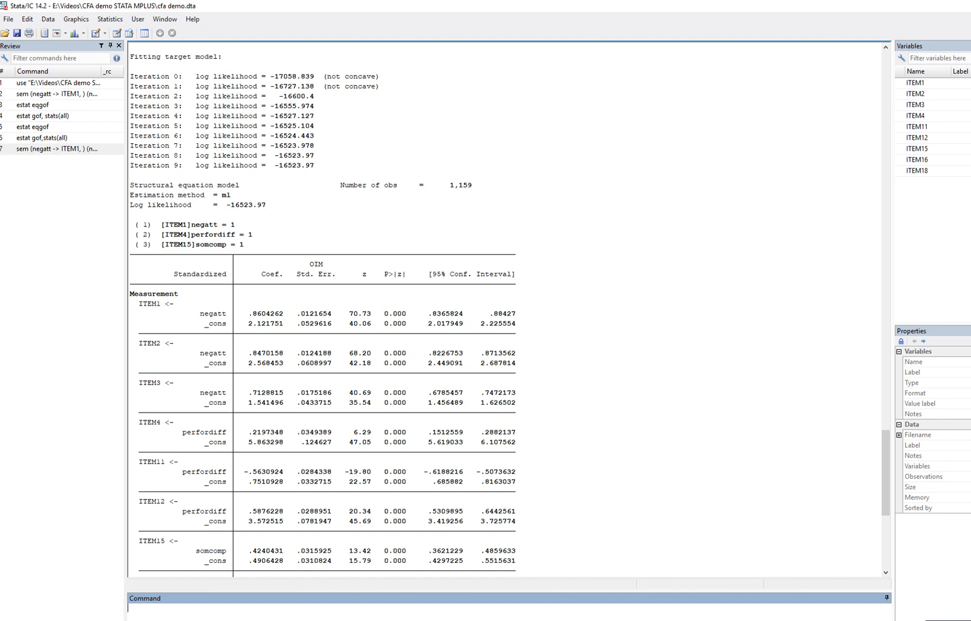
# Step: Return to the main Stata window and open the dataset cfa demo missing from the CFA demo STATA MPLUS folder
pyautogui.click(334, 620)
pyautogui.click(394, 585)
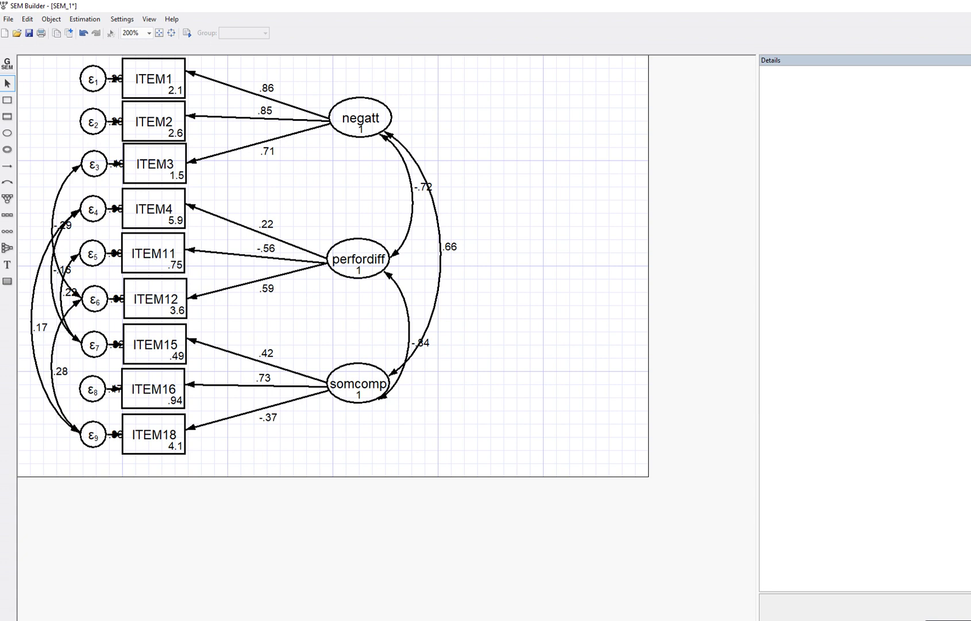
pyautogui.moveTo(336, 612)
pyautogui.click(269, 583)
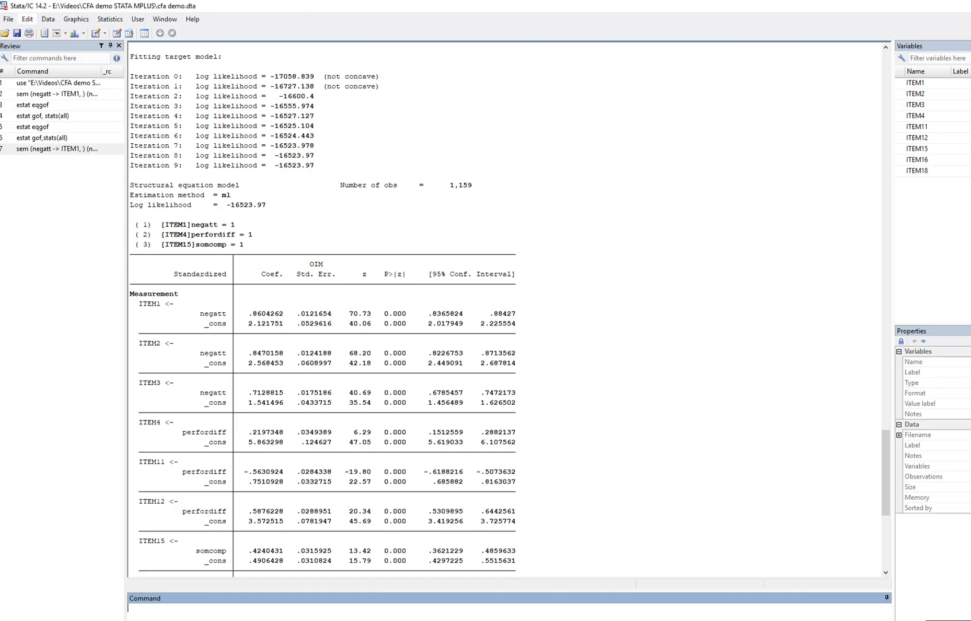
pyautogui.click(8, 19)
pyautogui.click(28, 31)
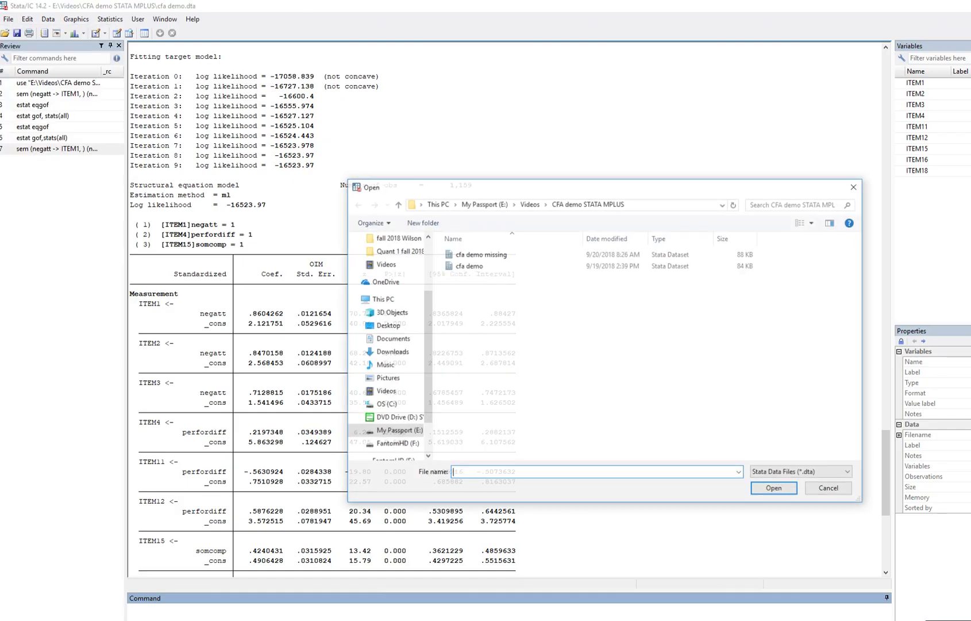
pyautogui.click(480, 253)
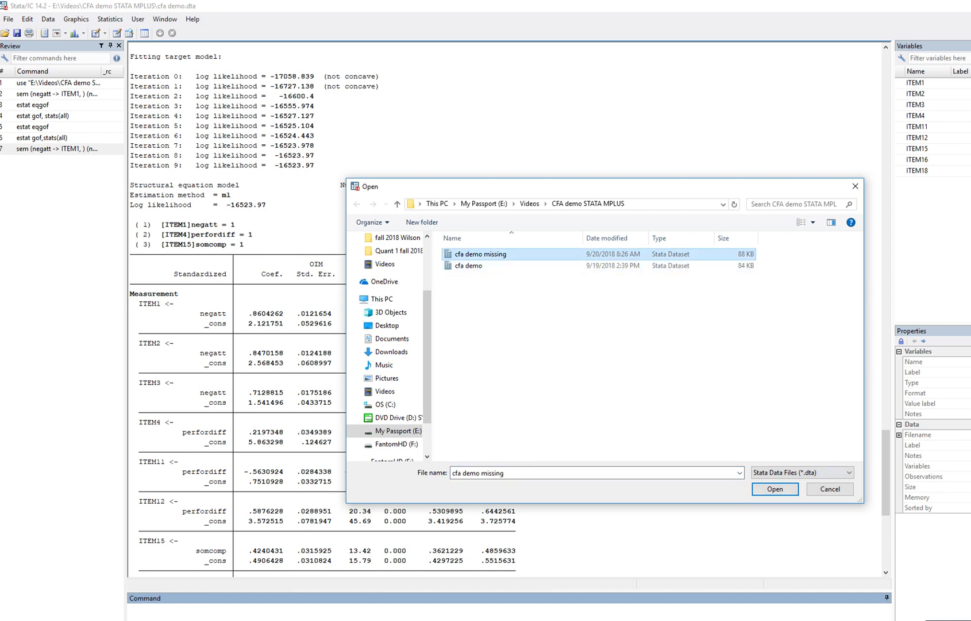
pyautogui.click(775, 489)
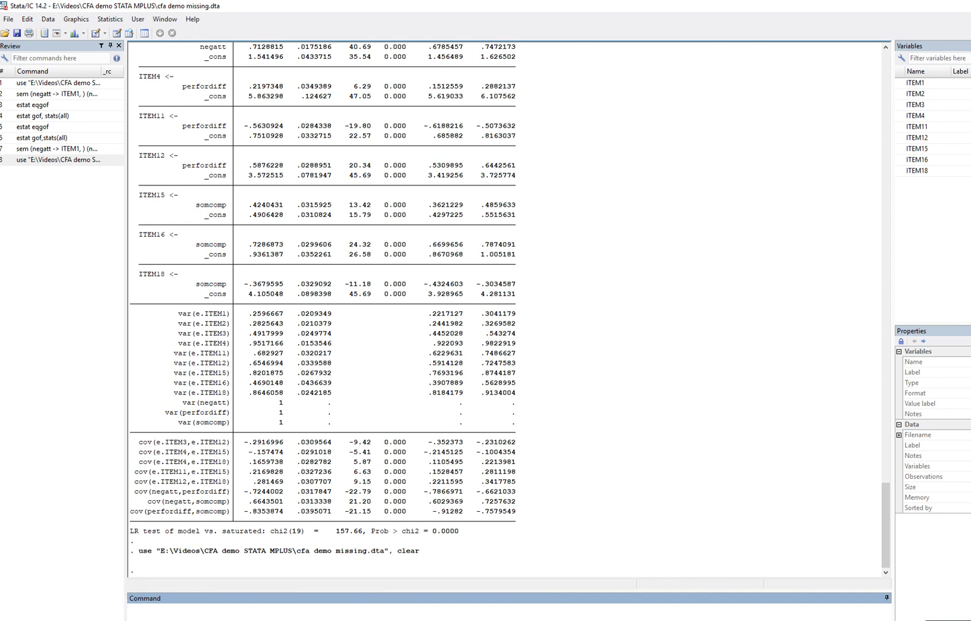
# Step: Switch to the SEM Builder and re-estimate the model on the opened dataset with the Maximum likelihood method
pyautogui.click(390, 587)
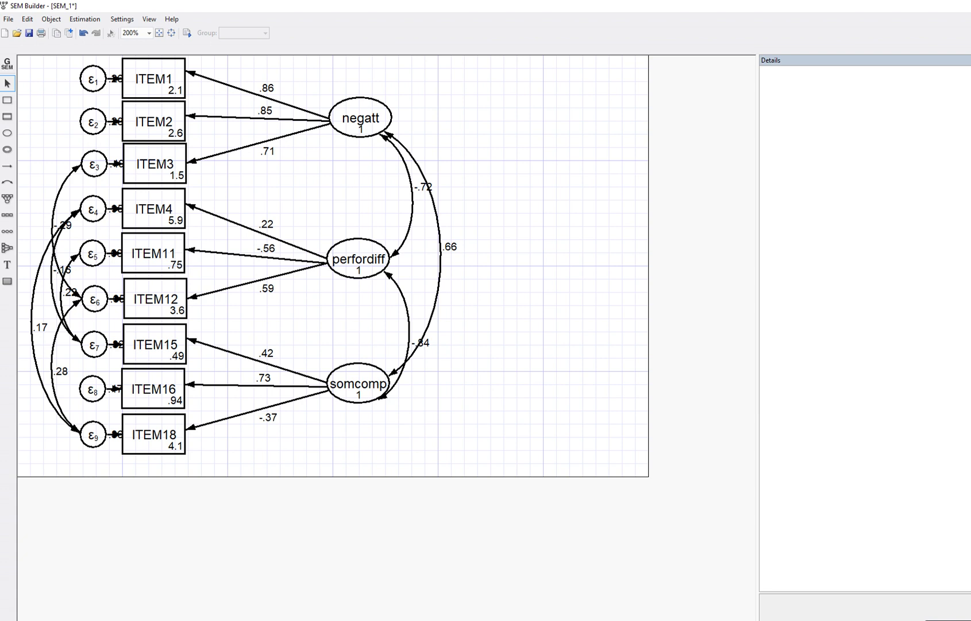
pyautogui.click(85, 19)
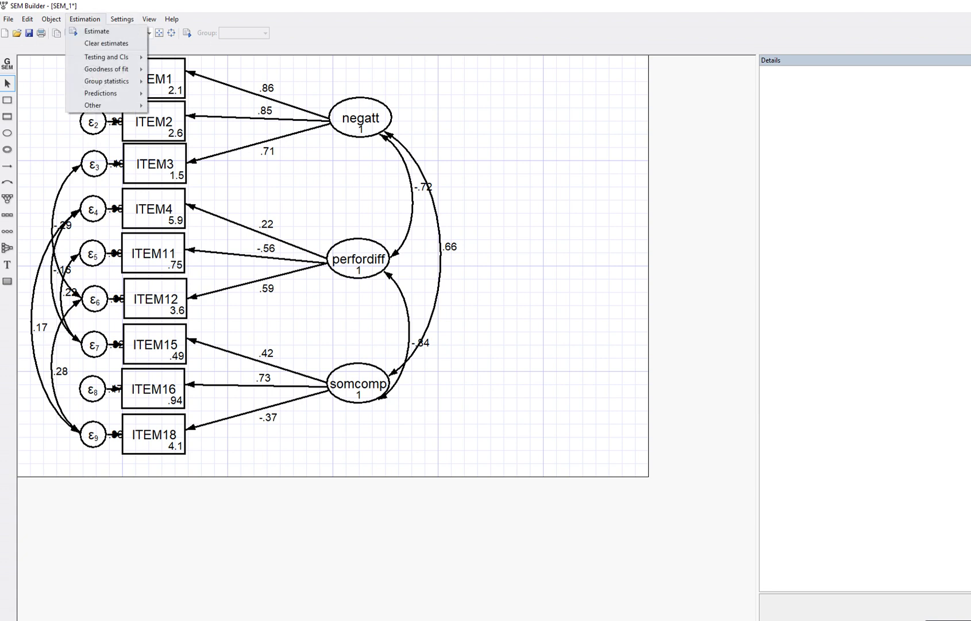
pyautogui.click(97, 31)
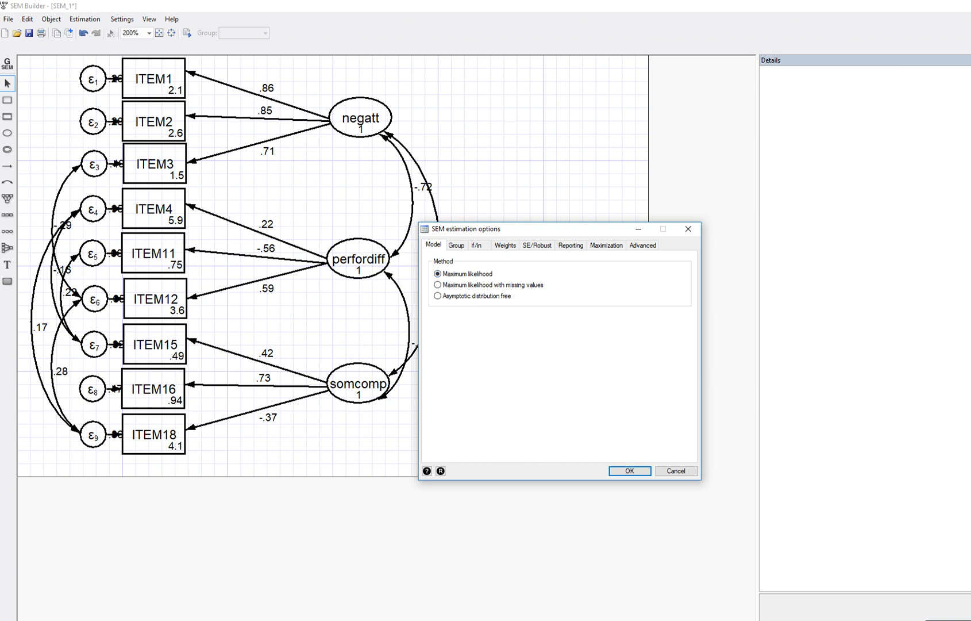
pyautogui.click(630, 470)
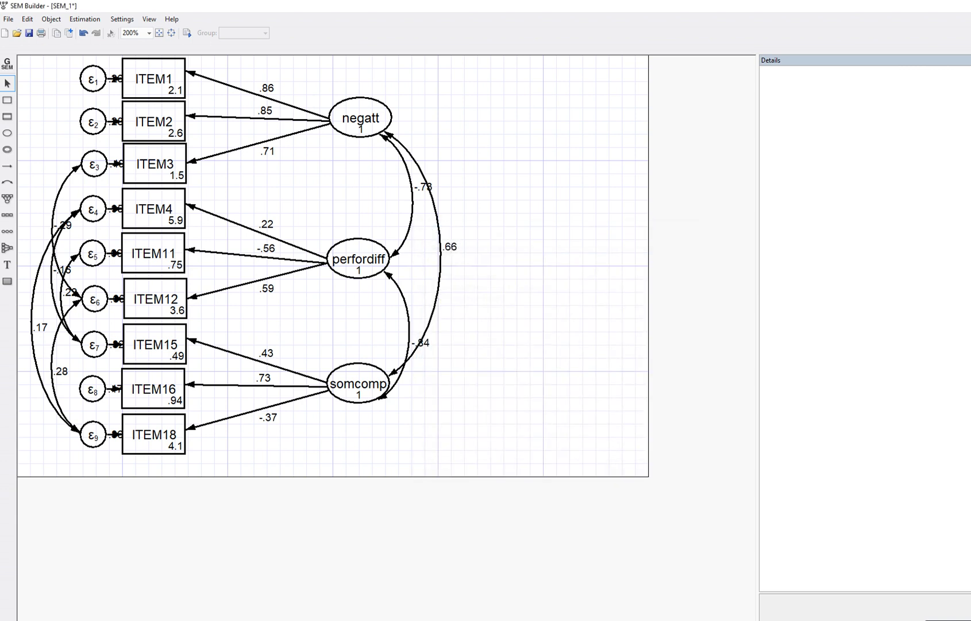
# Step: Re-estimate the model by Maximum likelihood with the display of standardized coefficients and values turned off
pyautogui.click(84, 19)
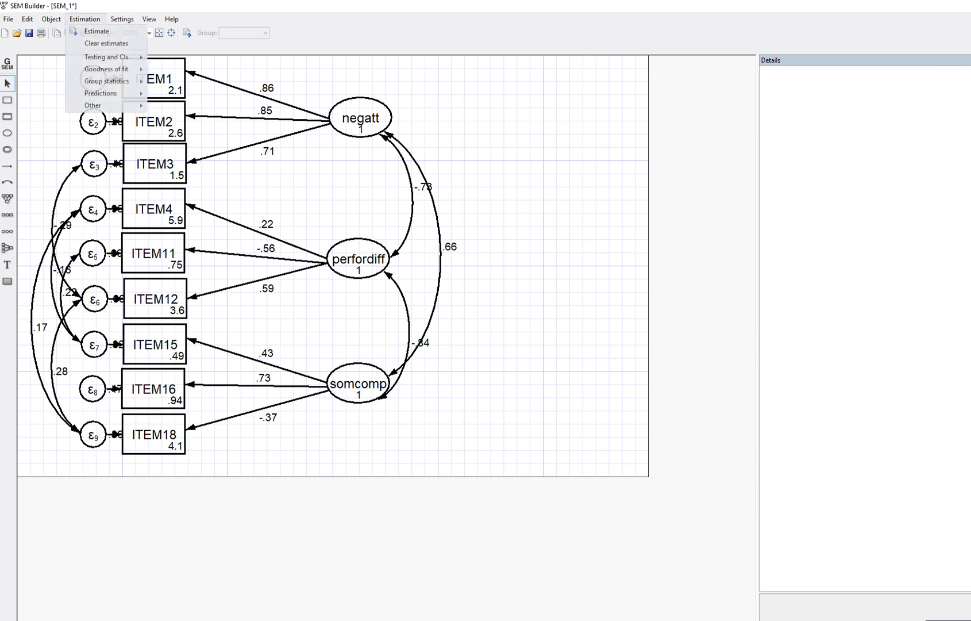
pyautogui.click(97, 32)
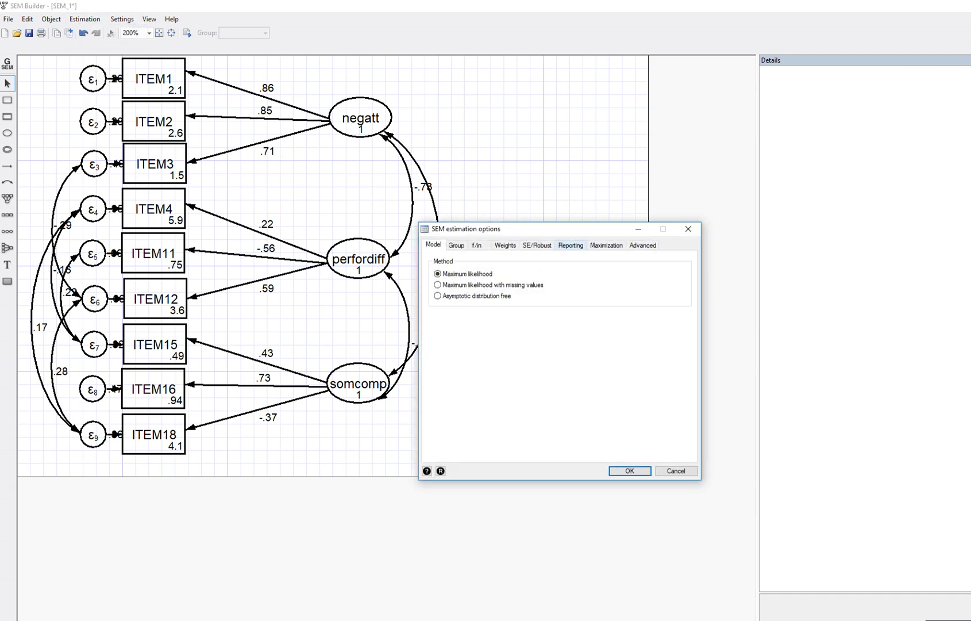
pyautogui.click(570, 245)
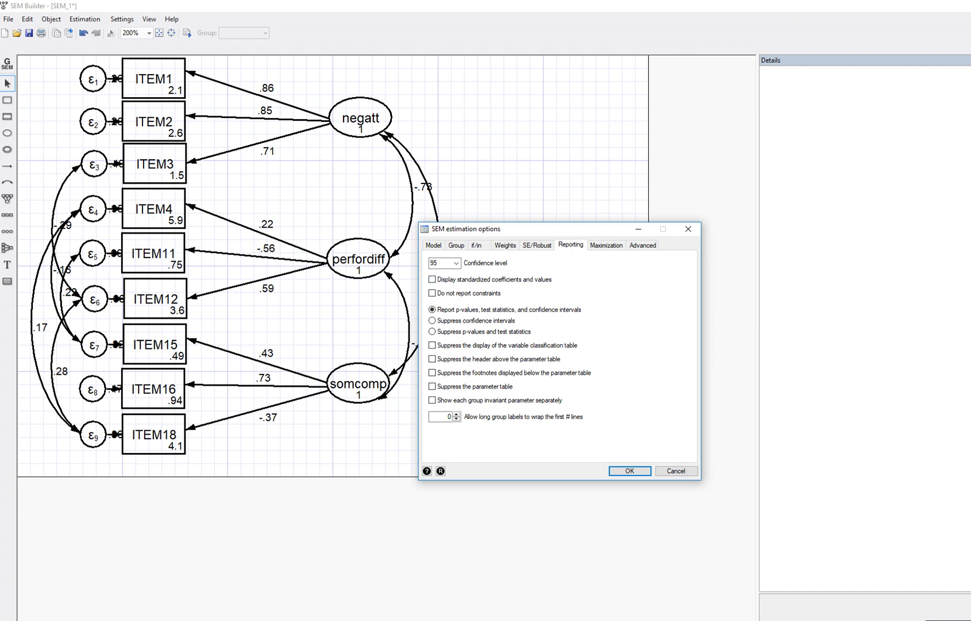
pyautogui.click(629, 470)
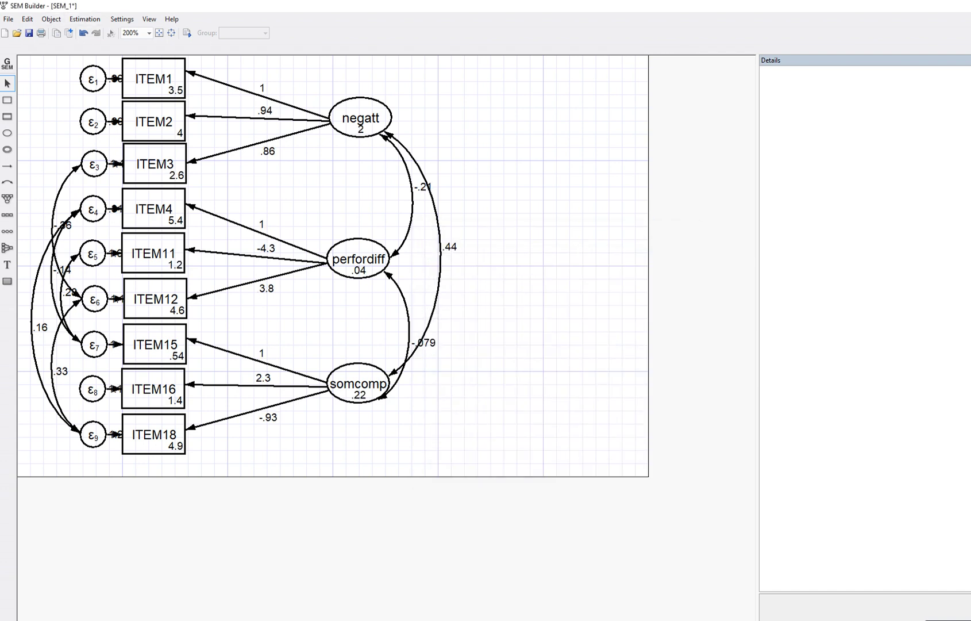
# Step: Switch to the main Stata window and compare the number of observations and excluded cases between the original and missing-data sem outputs
pyautogui.moveTo(336, 619)
pyautogui.click(274, 587)
pyautogui.scroll(11, 508, 309)
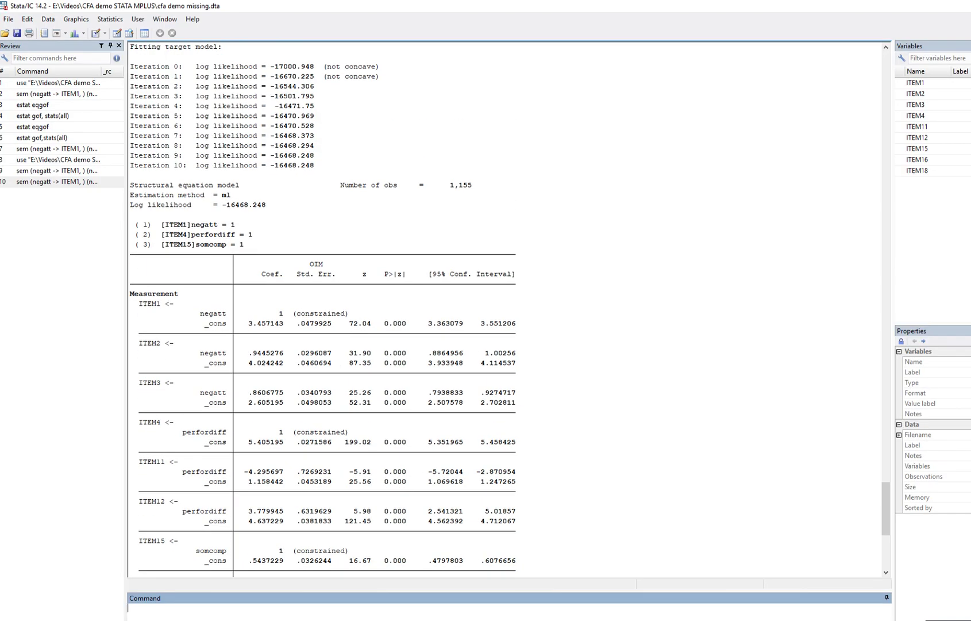
pyautogui.scroll(20, 506, 310)
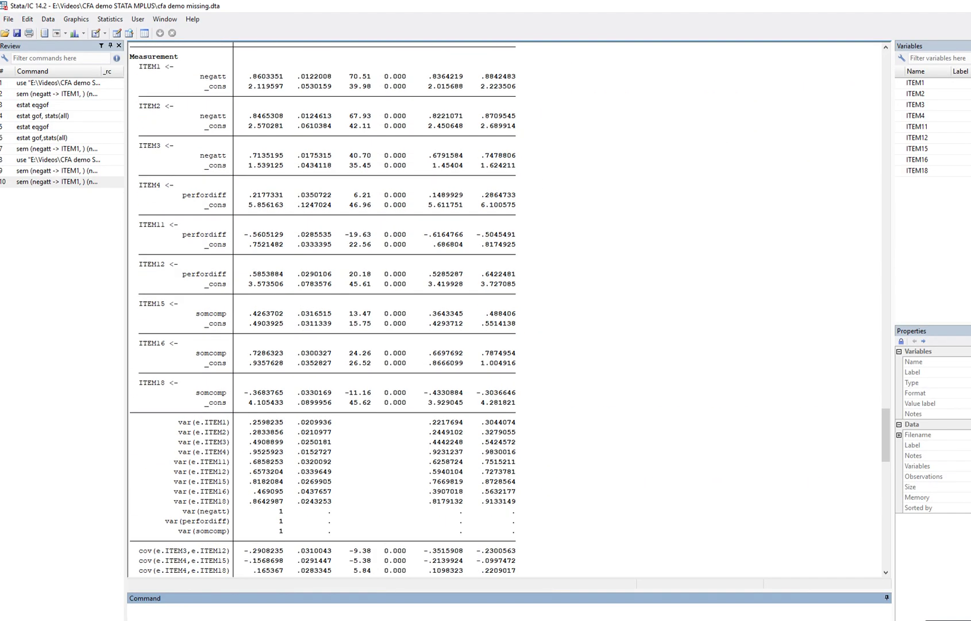
pyautogui.scroll(20, 506, 310)
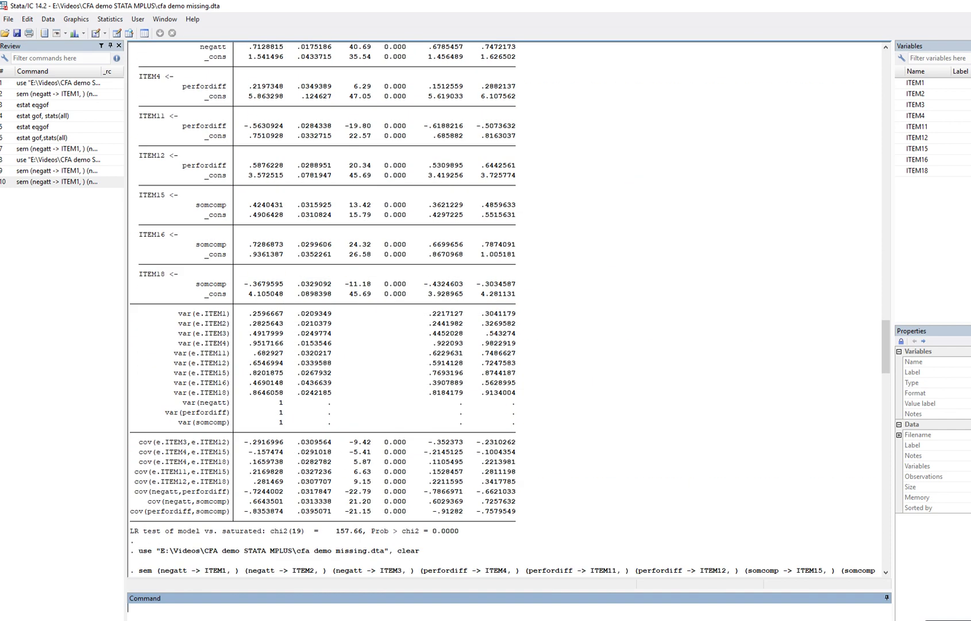
pyautogui.scroll(5, 506, 311)
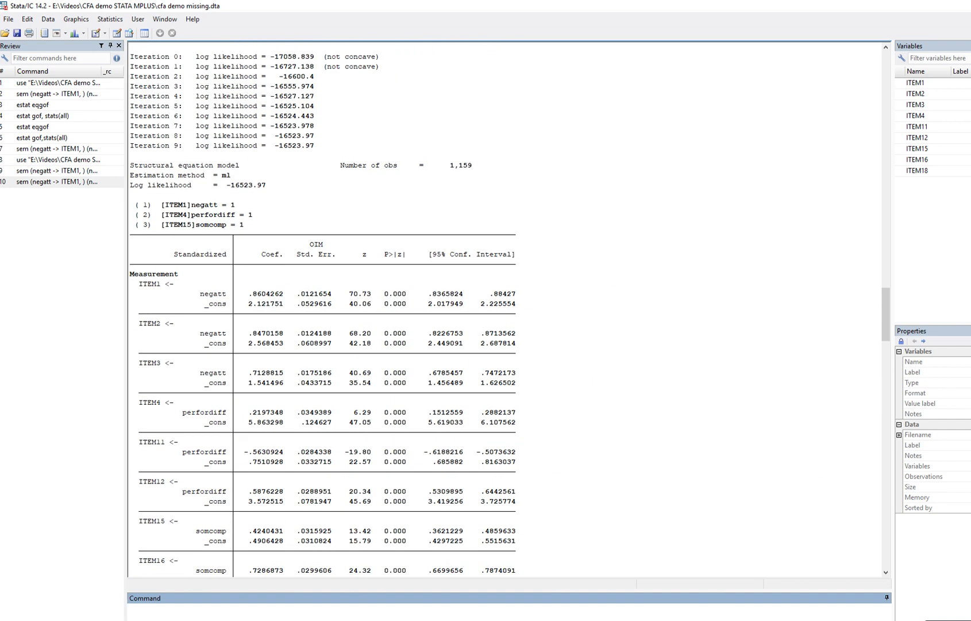
pyautogui.scroll(-20, 505, 311)
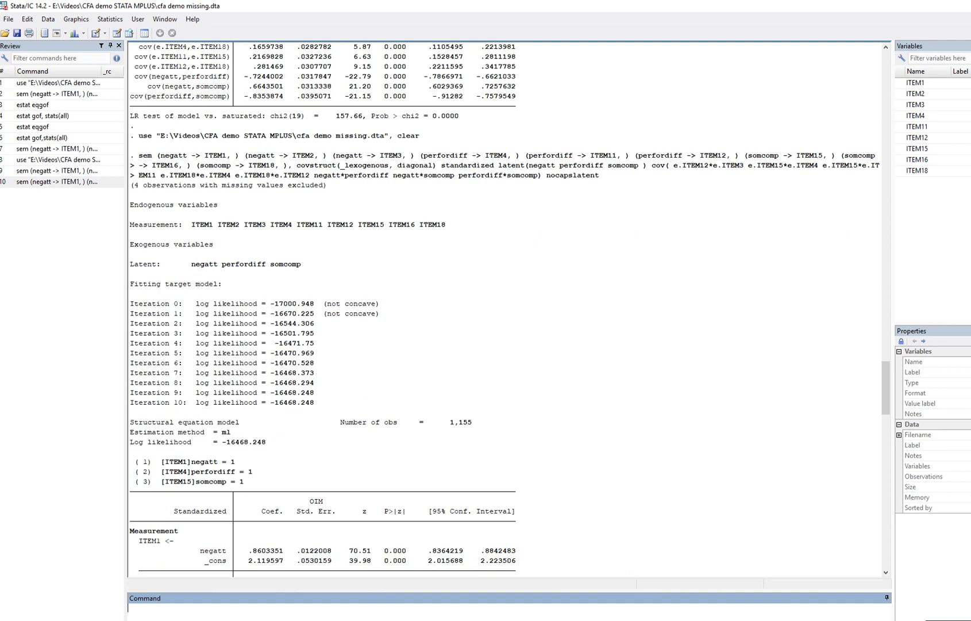
pyautogui.scroll(-20, 505, 311)
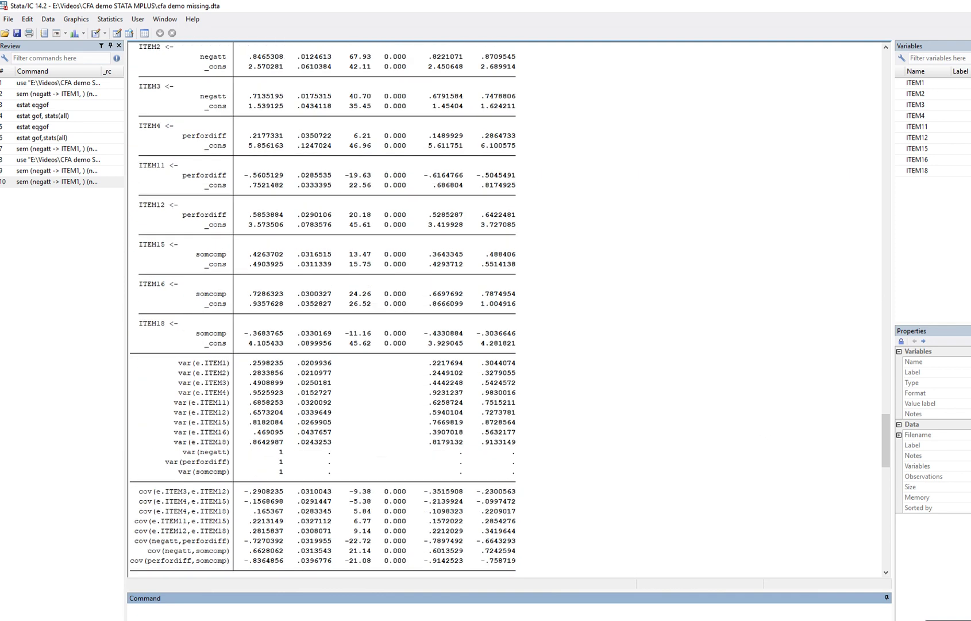
pyautogui.scroll(-19, 506, 310)
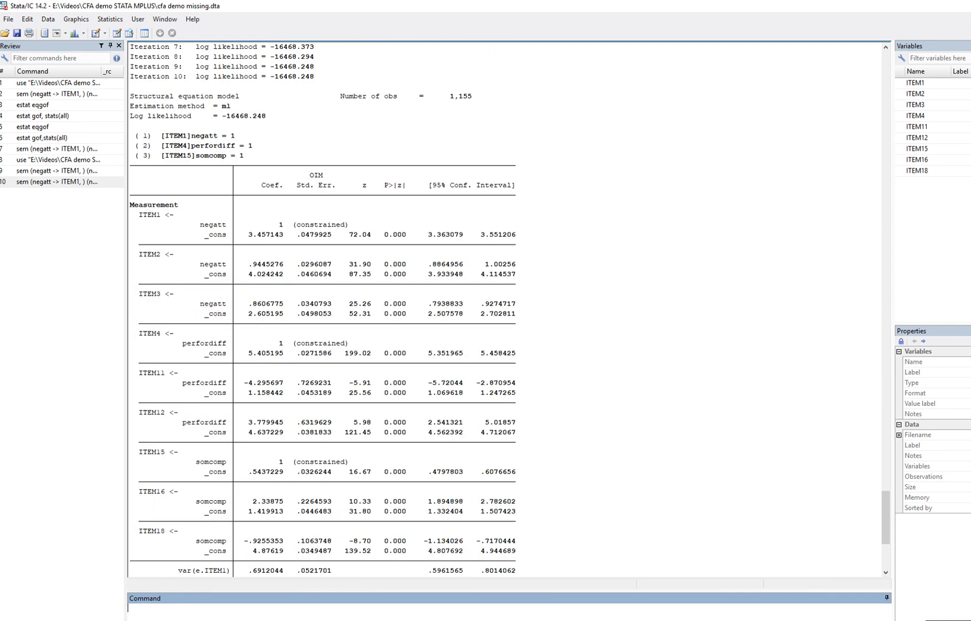
pyautogui.hotkey('alt', 'Tab')
pyautogui.moveTo(450, 104); pyautogui.dragTo(476, 105)
pyautogui.press('e')
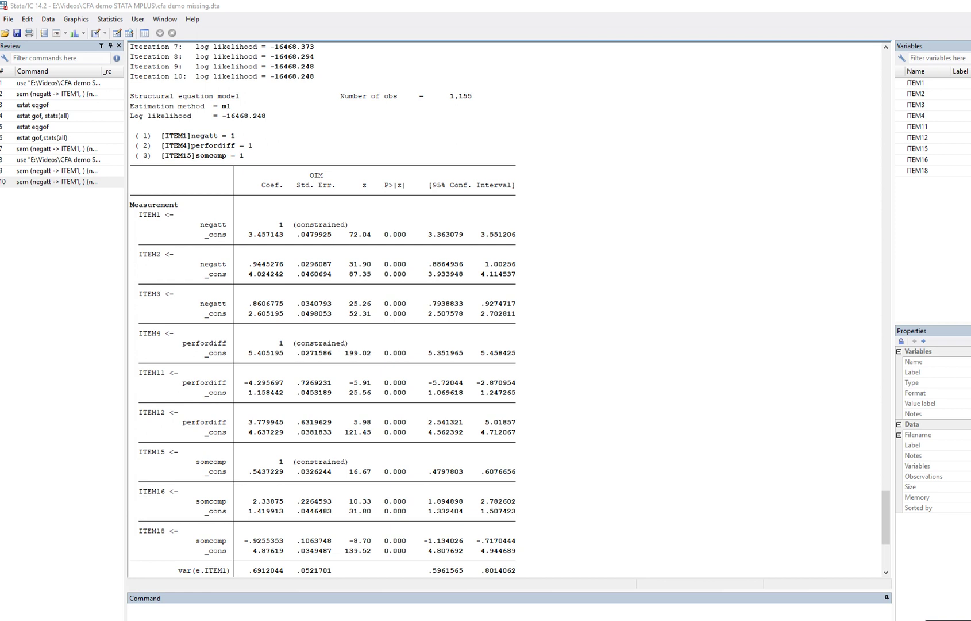
pyautogui.scroll(-5, 510, 308)
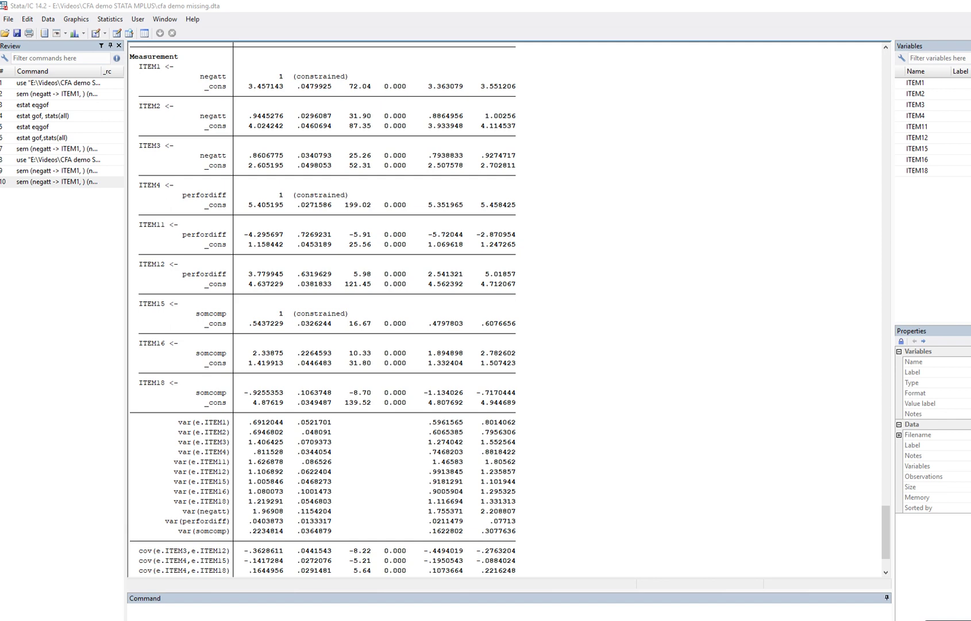
# Step: Switch to the SEM Builder and re-estimate the model using the Maximum likelihood with missing values method
pyautogui.moveTo(335, 619)
pyautogui.click(392, 588)
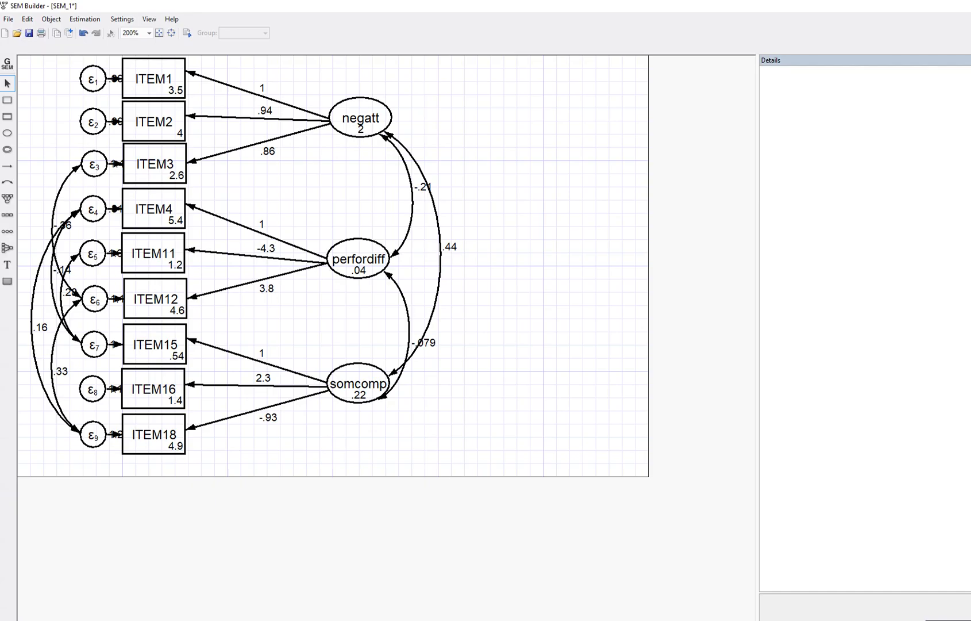
pyautogui.click(84, 19)
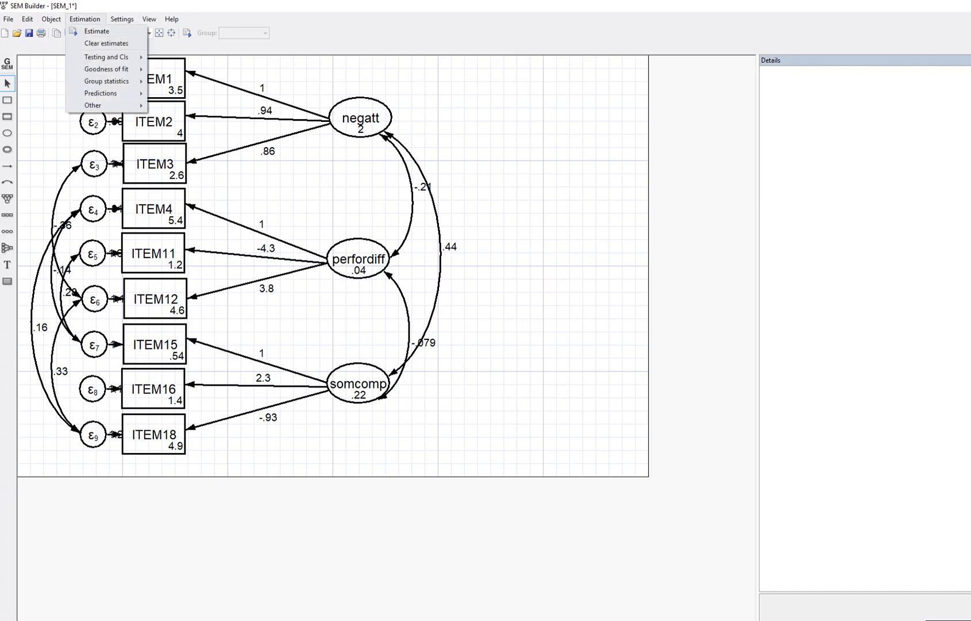
pyautogui.click(97, 31)
pyautogui.click(437, 284)
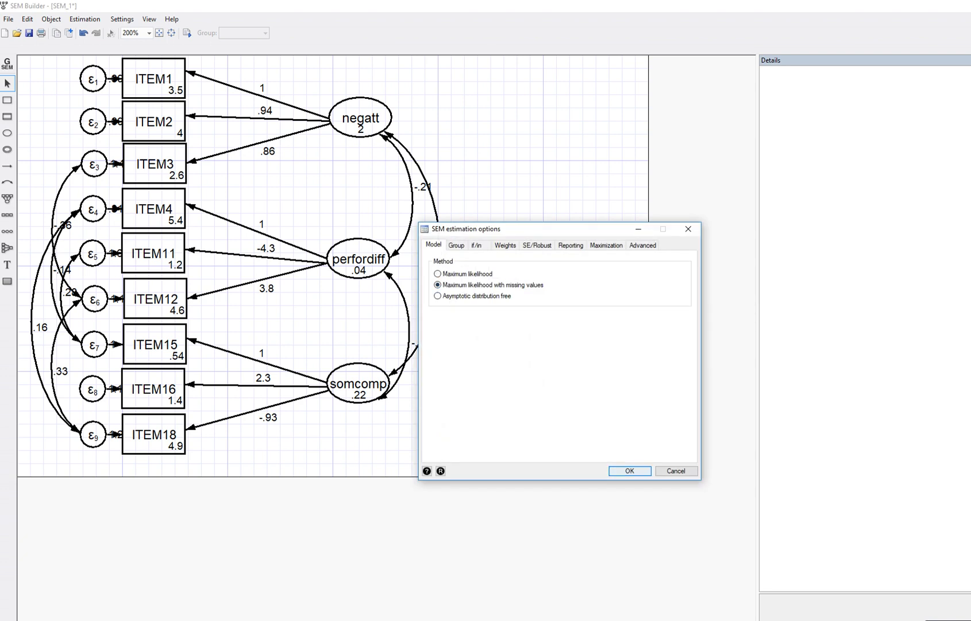
pyautogui.press('Return')
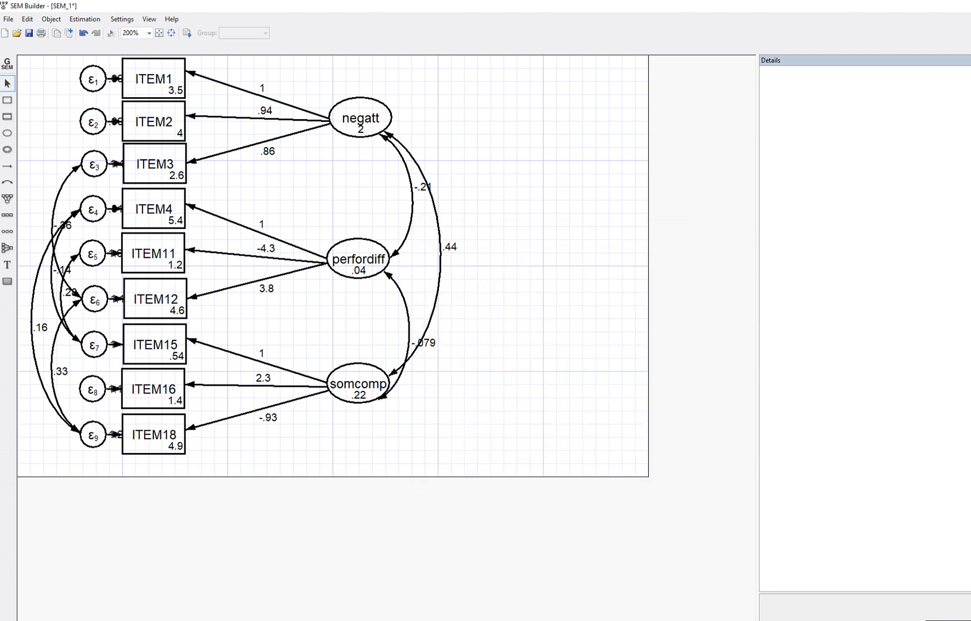
# Step: Switch to the main Stata window and check the number of observations in the header of the newest sem output
pyautogui.click(335, 620)
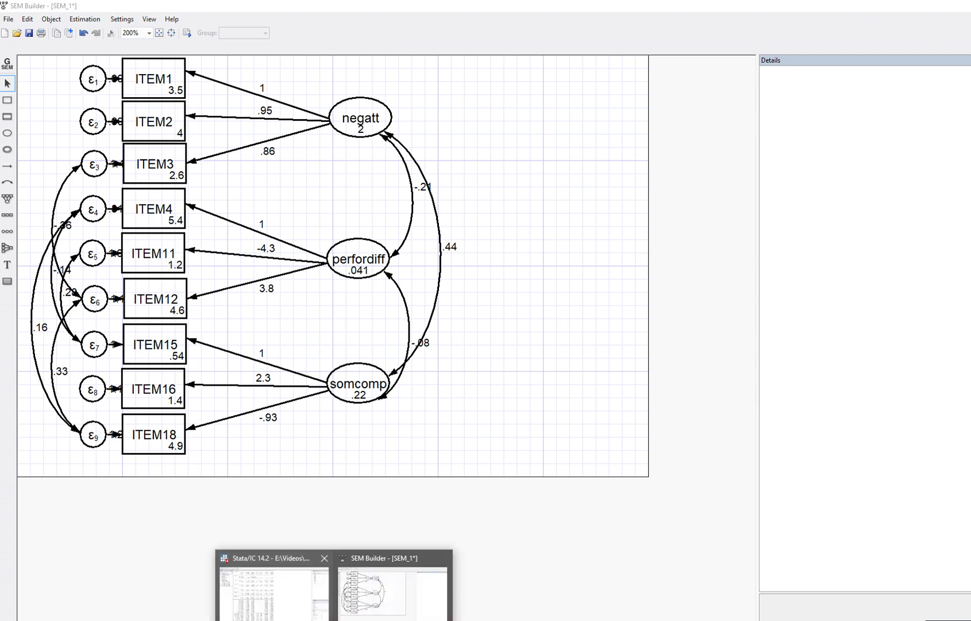
pyautogui.click(275, 586)
pyautogui.scroll(10, 509, 308)
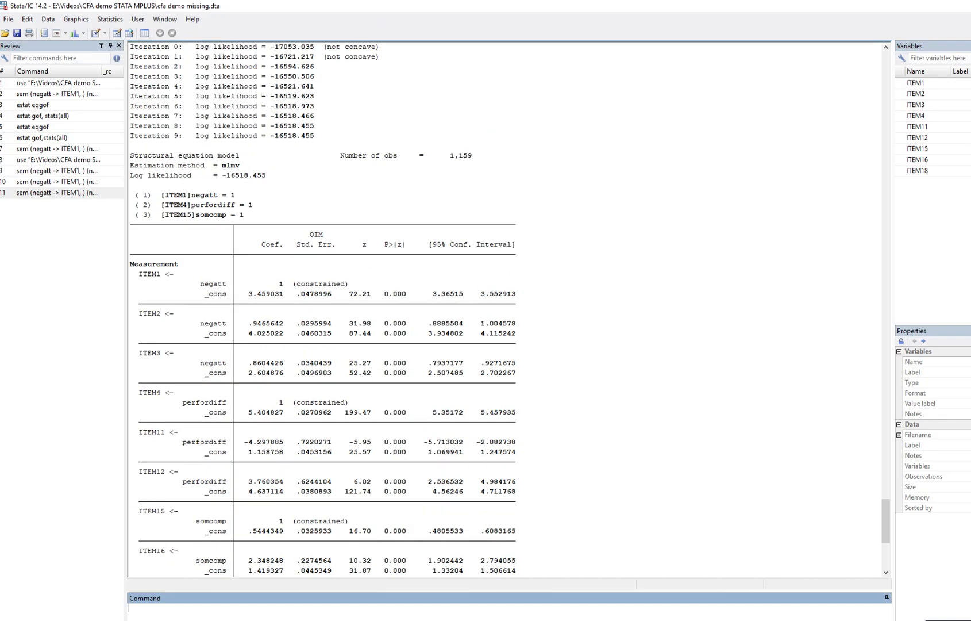
pyautogui.moveTo(453, 163); pyautogui.dragTo(481, 163)
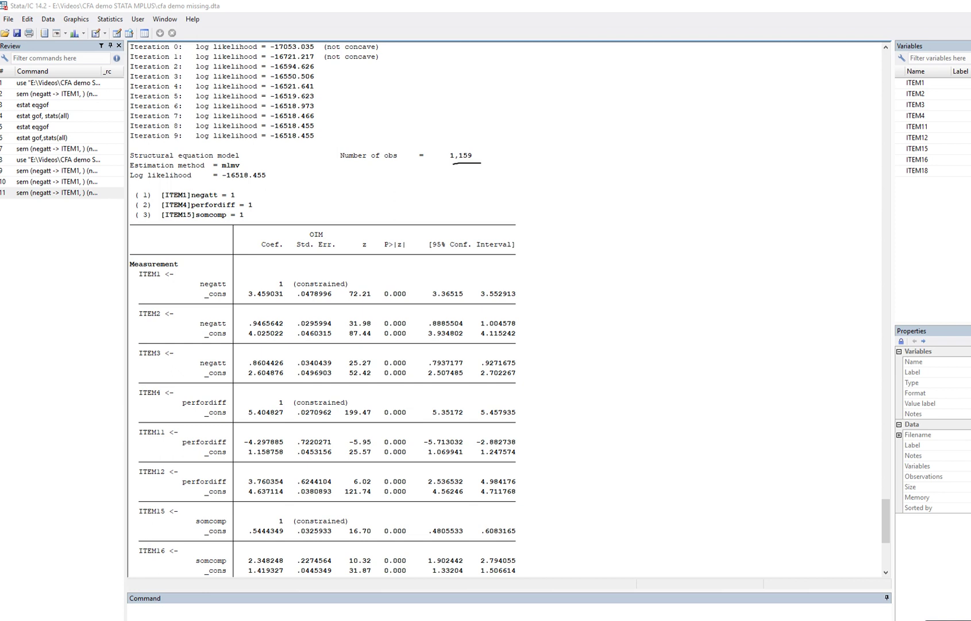
pyautogui.press('Escape')
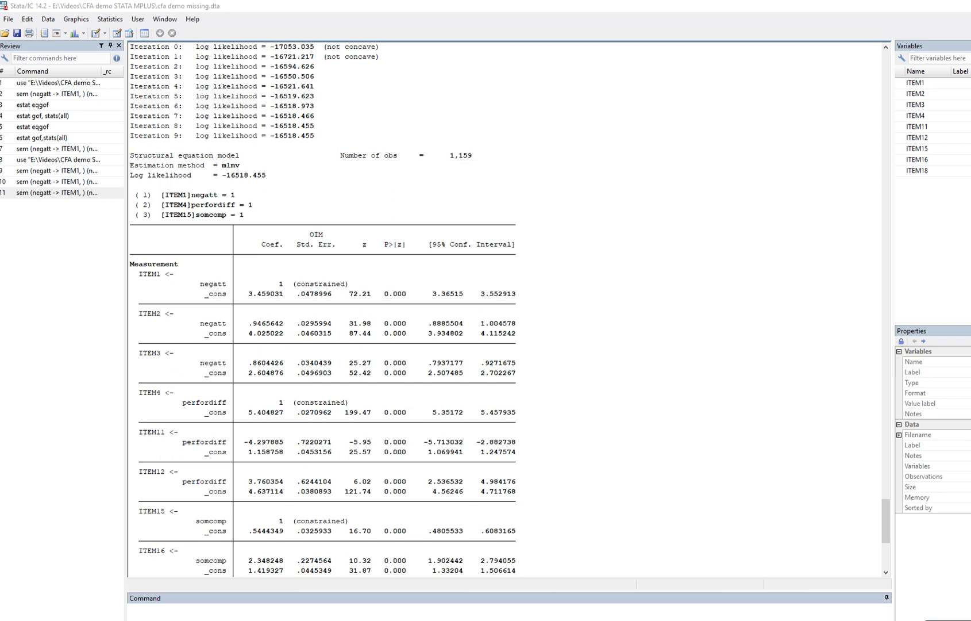